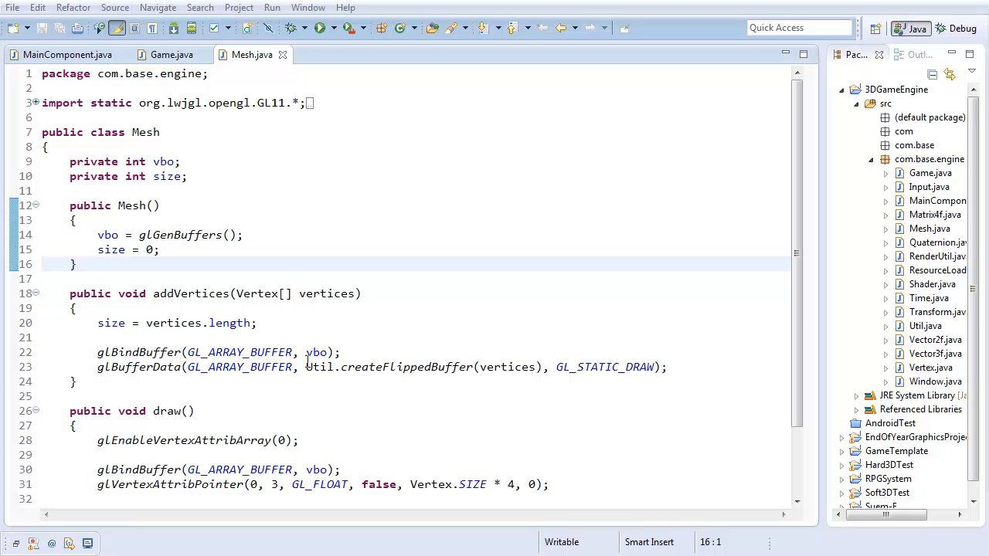
# Review the vbo field, the constructor and the size assignment in Mesh.java.
pyautogui.click(43, 160)
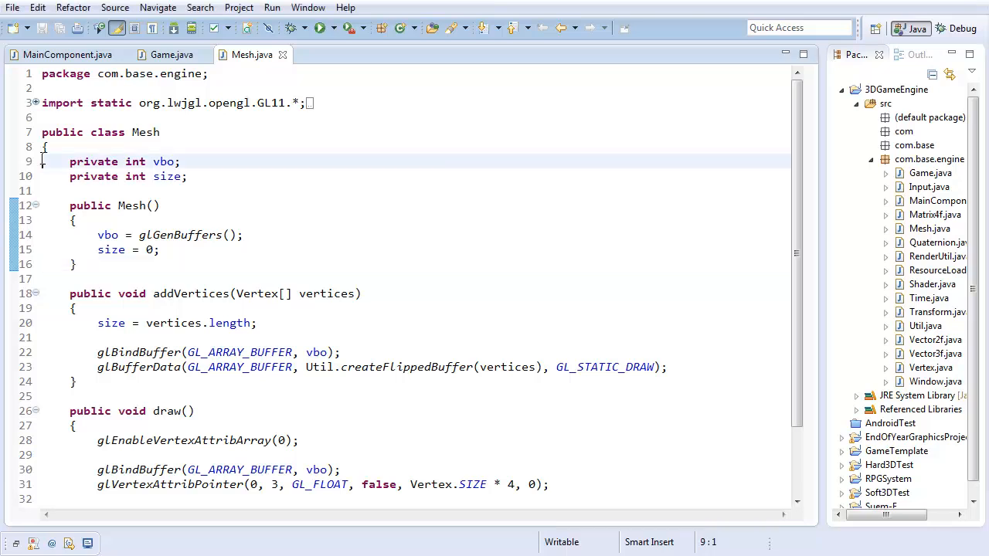
pyautogui.click(49, 268)
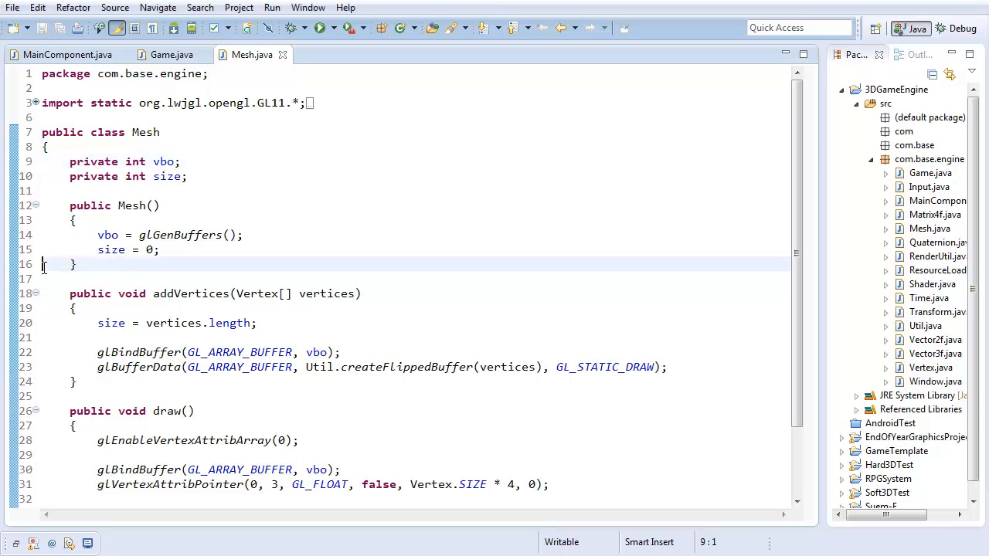
pyautogui.click(253, 160)
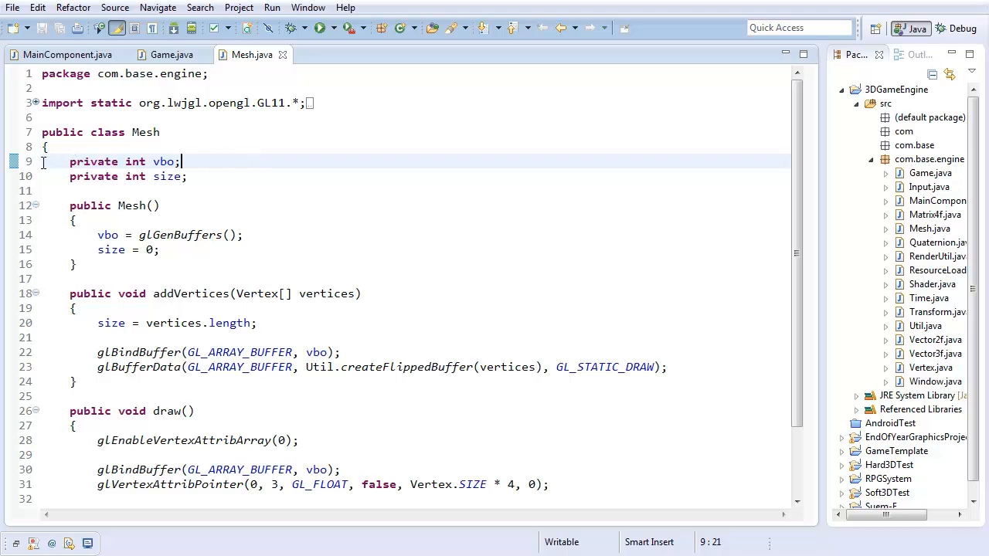
pyautogui.click(44, 279)
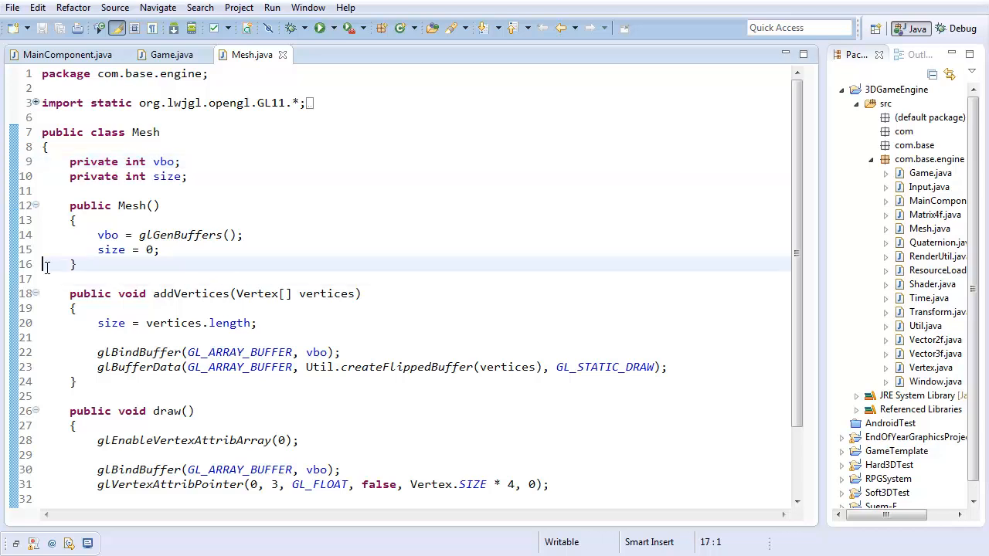
pyautogui.click(208, 162)
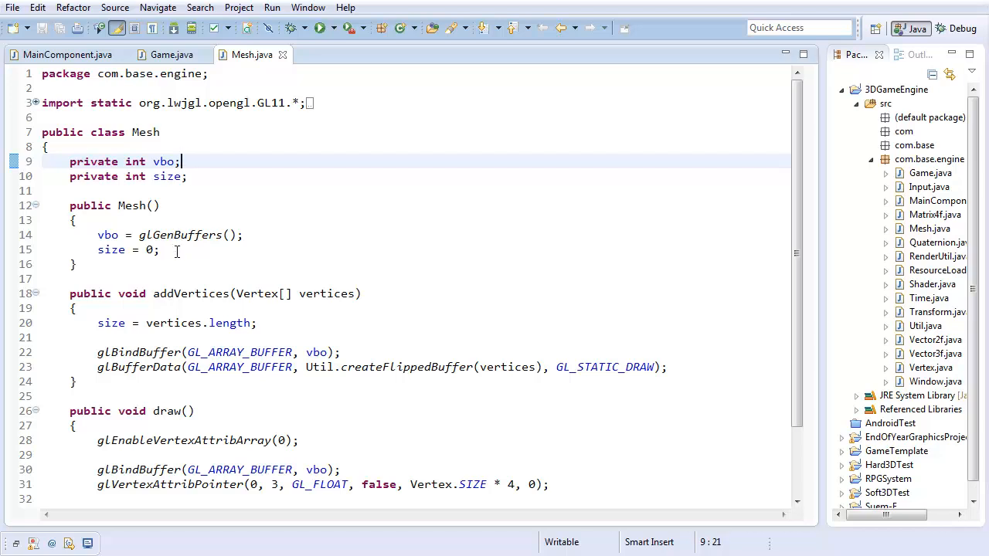
pyautogui.click(177, 249)
pyautogui.click(44, 249)
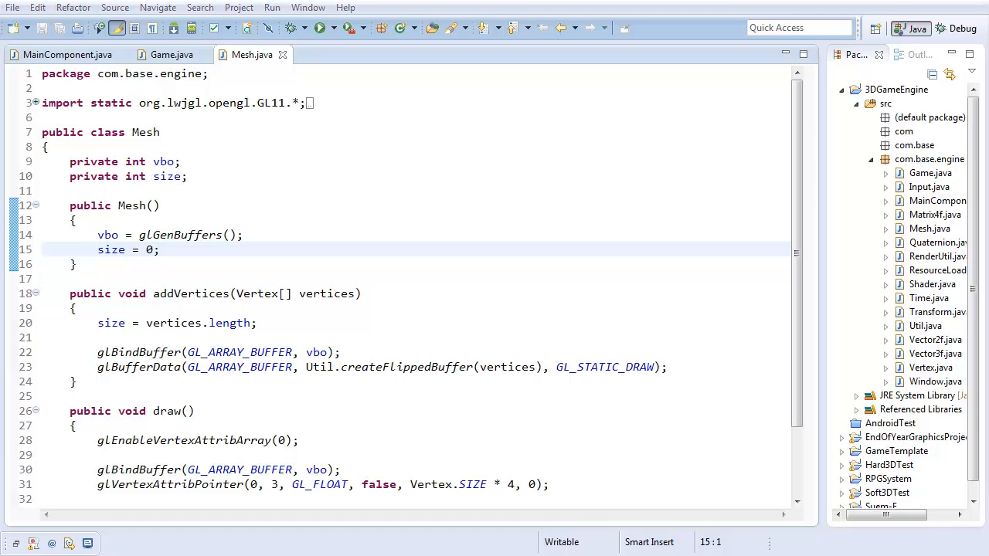
# Declare a new field 'private int ibo;' below the vbo field and save.
pyautogui.click(188, 161)
pyautogui.press('Return')
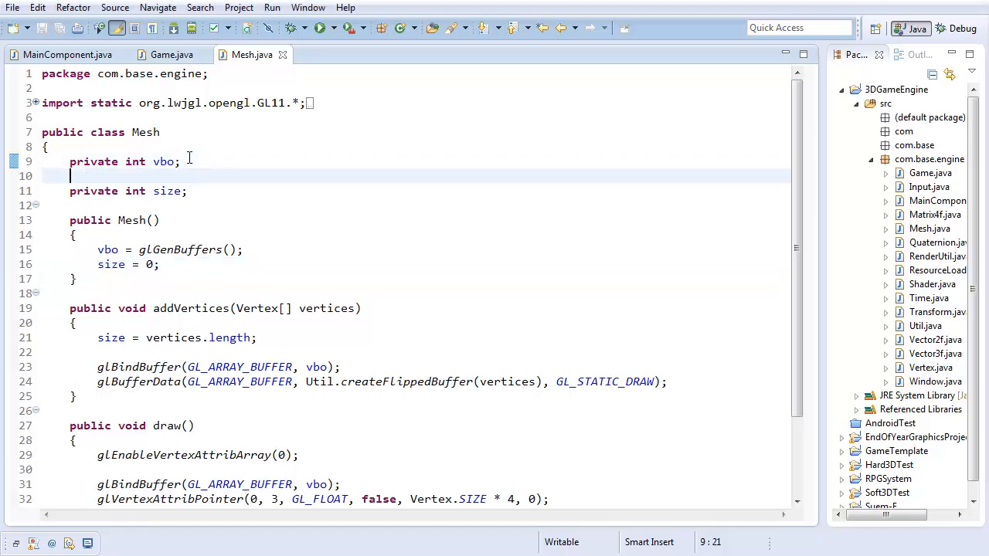
pyautogui.write('pir')
pyautogui.press('BackSpace')
pyautogui.press('BackSpace')
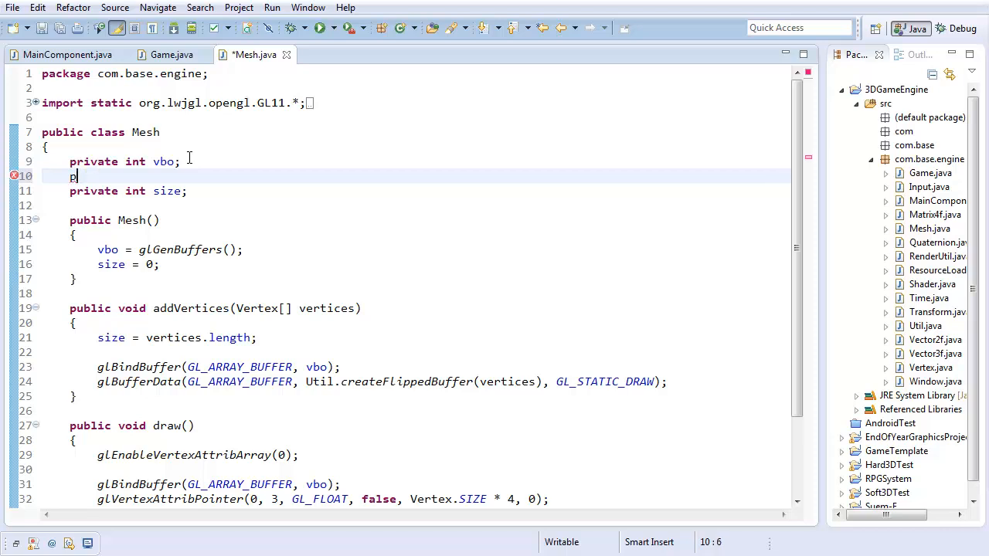
pyautogui.write('rivate int ibo')
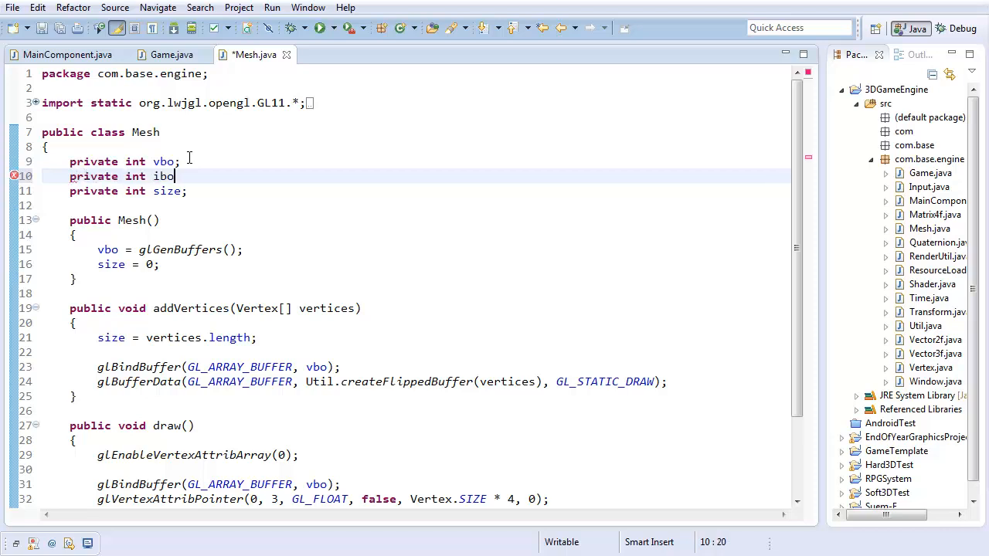
pyautogui.hotkey('ctrl', 's')
pyautogui.write(';')
pyautogui.hotkey('ctrl', 's')
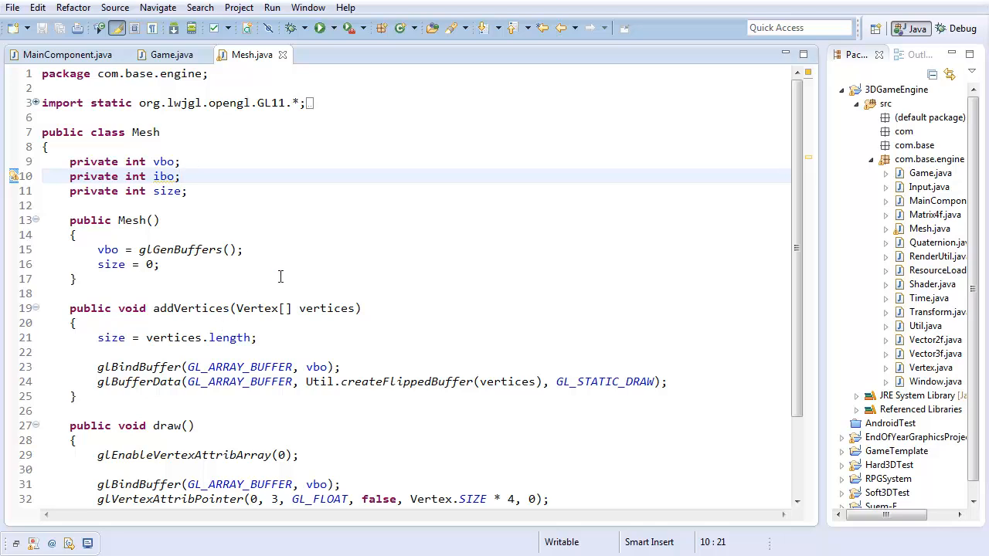
# Assign ibo = glGenBuffers() in the constructor after the vbo assignment and save.
pyautogui.click(272, 249)
pyautogui.press('Return')
pyautogui.write('ibo =')
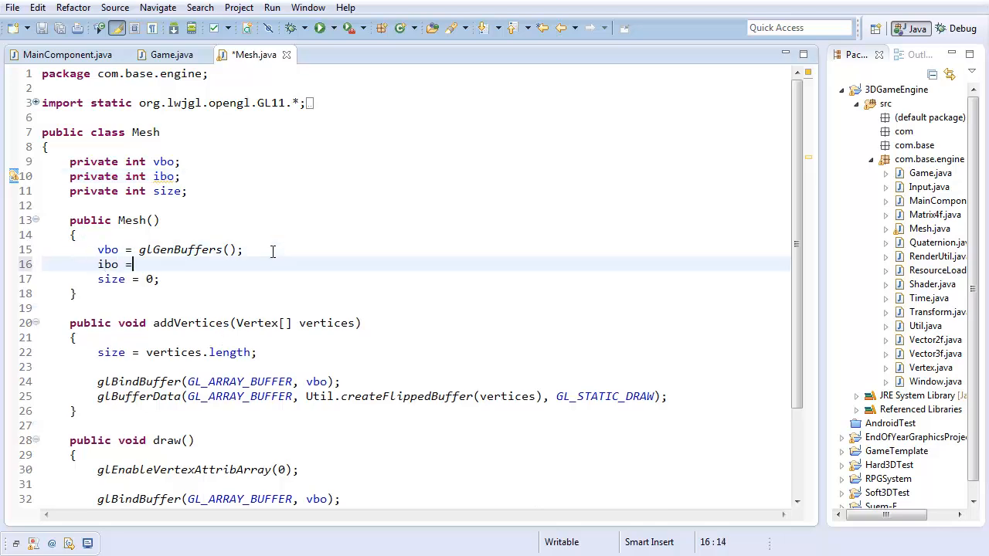
pyautogui.write(' glGenBuf')
pyautogui.write('fers();')
pyautogui.hotkey('ctrl', 's')
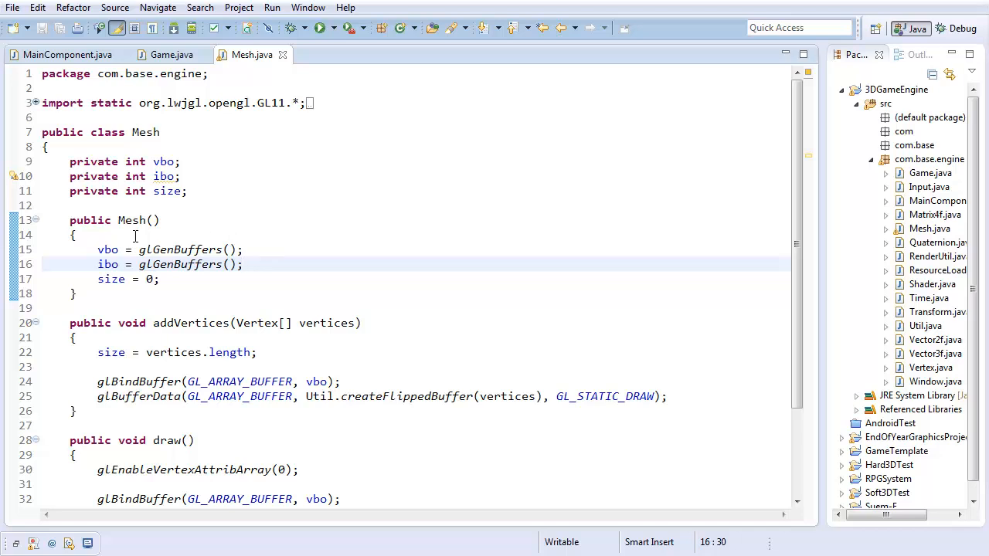
pyautogui.moveTo(97, 265); pyautogui.dragTo(248, 265)
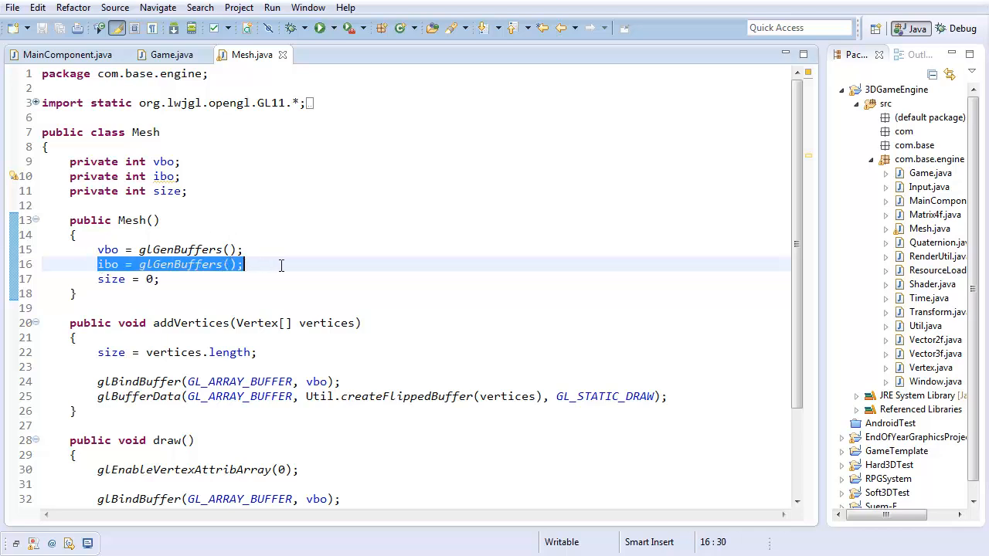
pyautogui.click(282, 265)
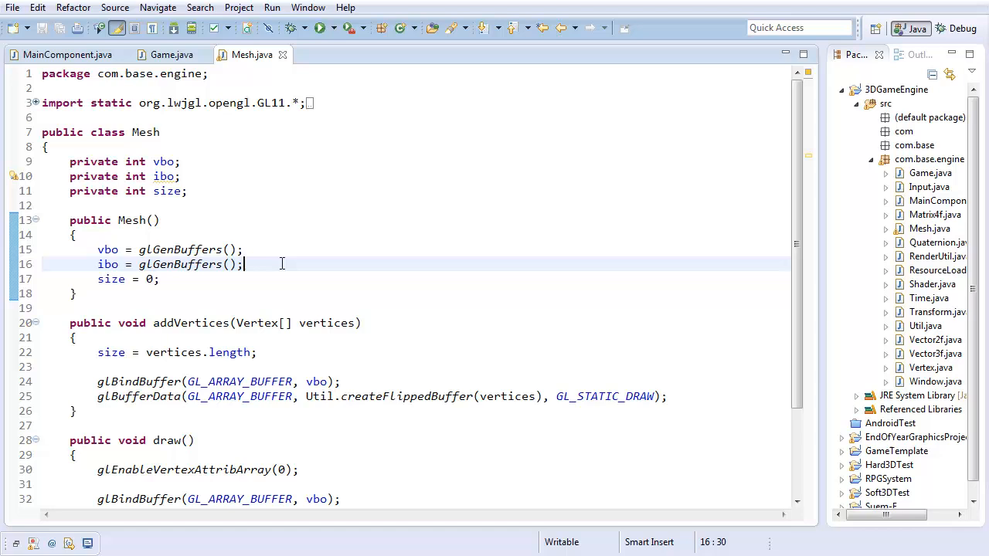
pyautogui.click(193, 161)
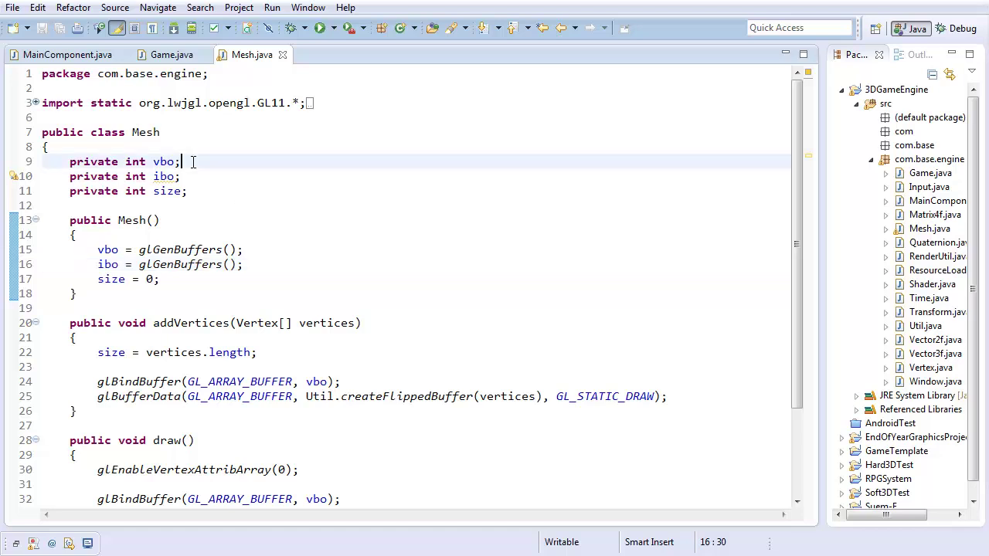
pyautogui.click(118, 145)
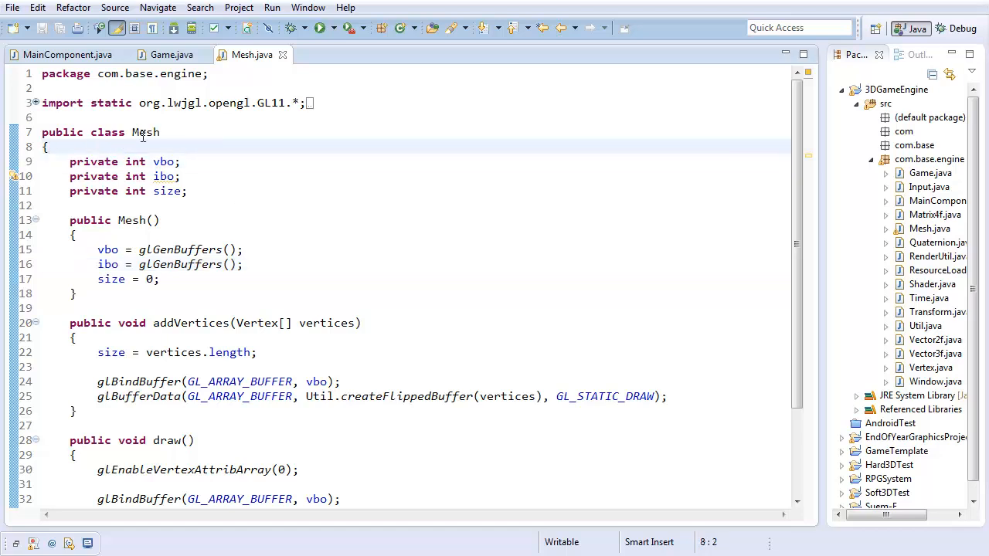
pyautogui.press('Return')
pyautogui.write('a')
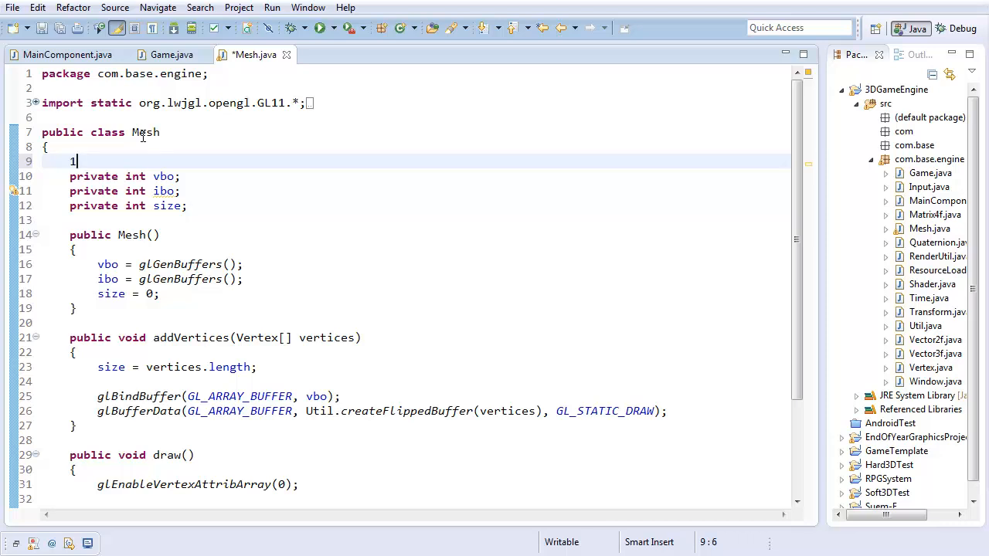
pyautogui.write(',b,c,d')
pyautogui.press('Left')
pyautogui.press('Left')
pyautogui.press('Left')
pyautogui.click(88, 147)
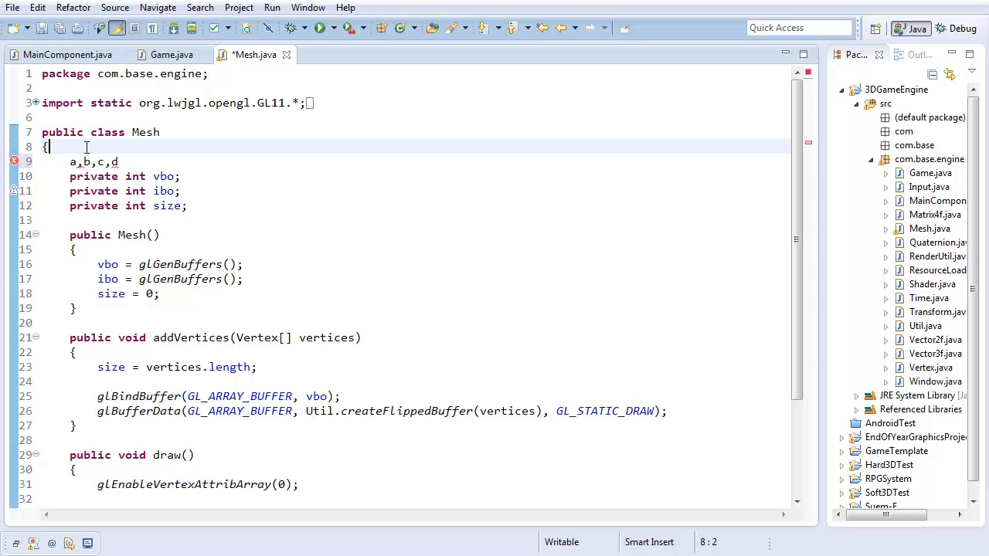
pyautogui.click(75, 162)
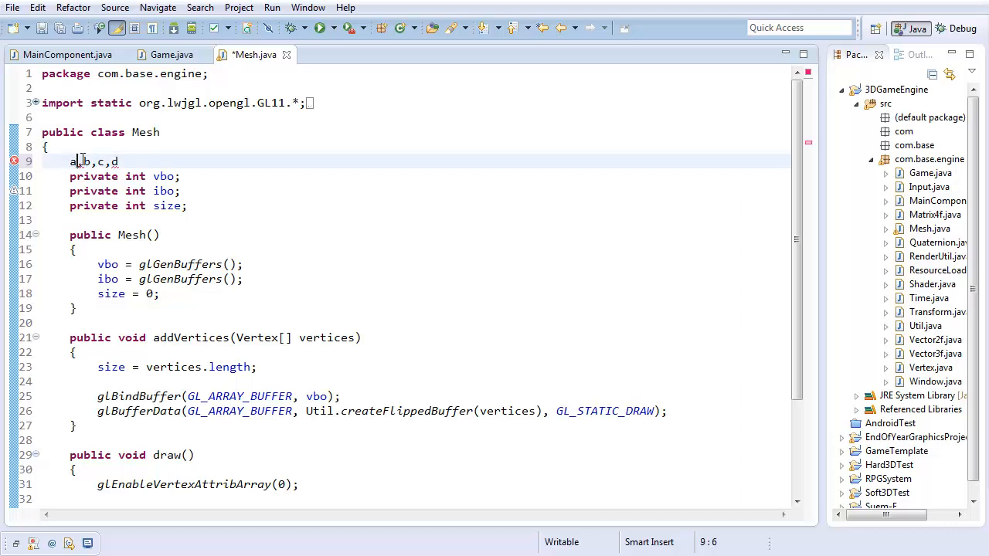
pyautogui.press('Right')
pyautogui.press('Right')
pyautogui.press('Right')
pyautogui.click(85, 162)
pyautogui.click(122, 161)
pyautogui.moveTo(122, 161); pyautogui.dragTo(4, 162)
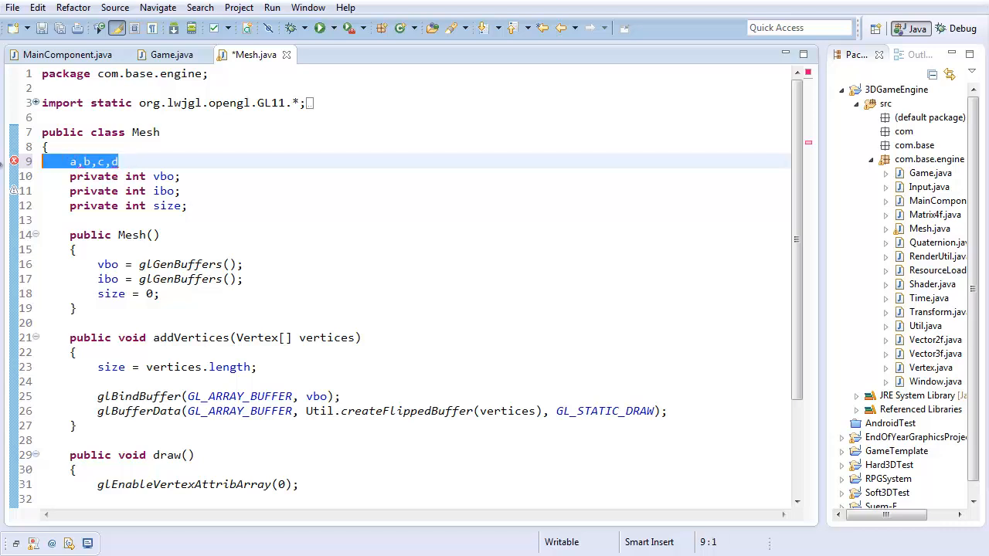
pyautogui.press('BackSpace')
pyautogui.press('BackSpace')
pyautogui.hotkey('ctrl', 's')
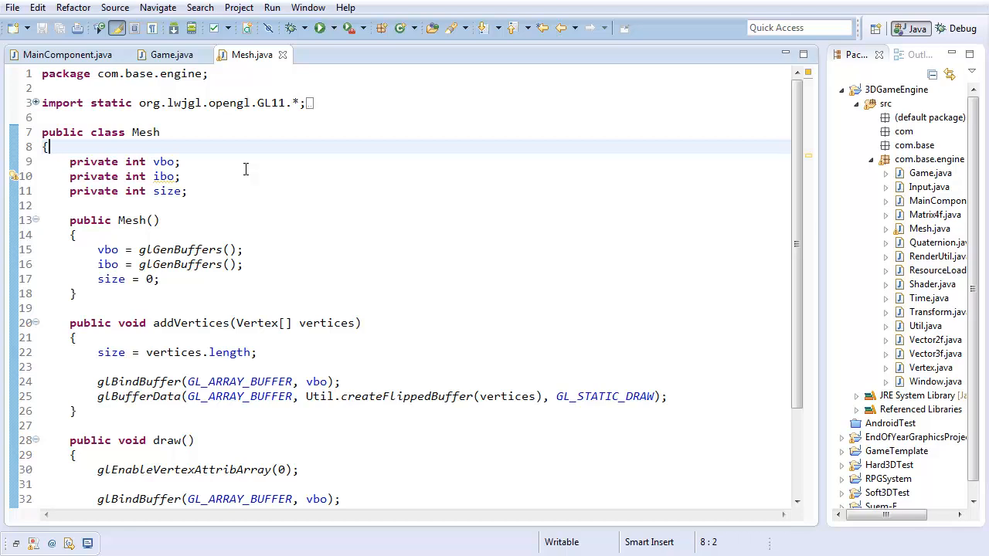
# Add an int[] indices parameter to addVertices and save Mesh.java.
pyautogui.click(369, 368)
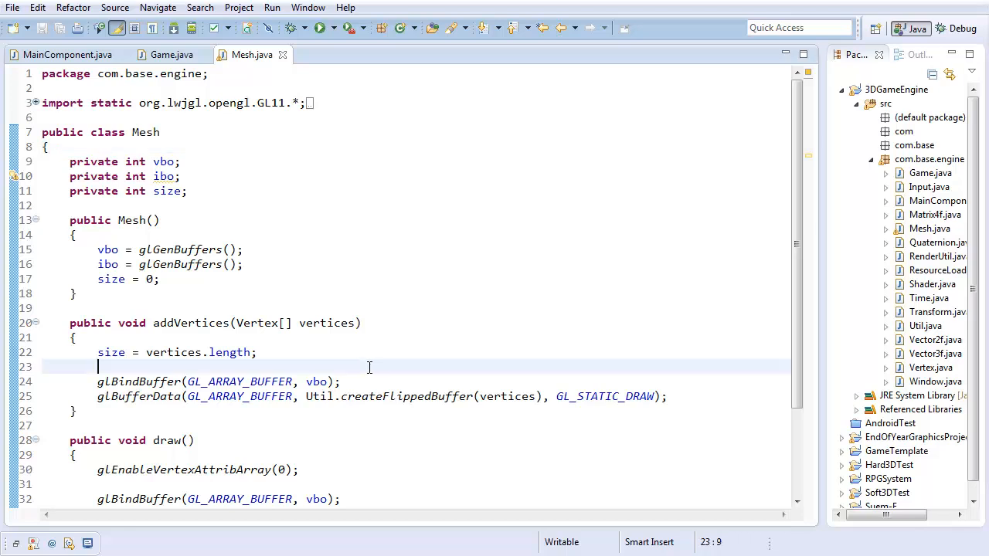
pyautogui.click(208, 176)
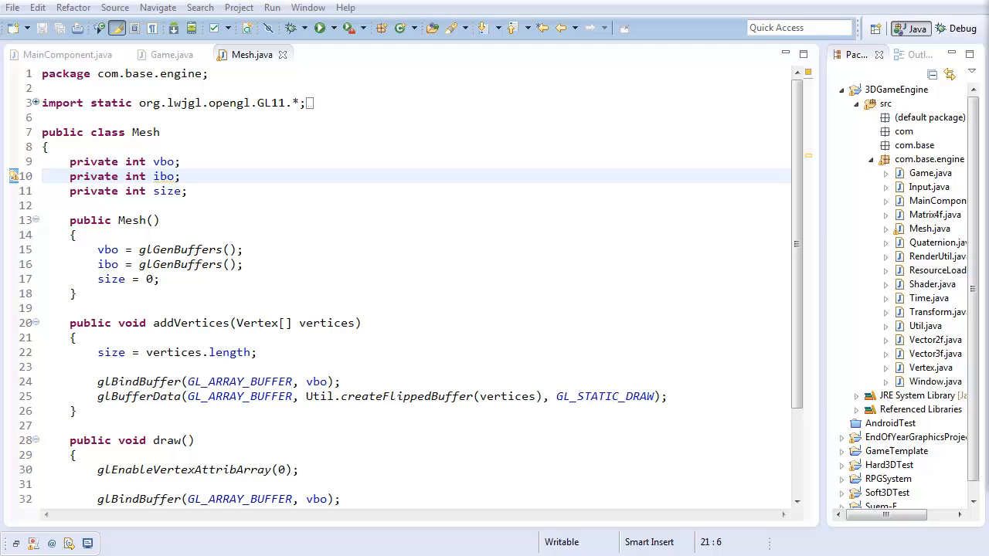
pyautogui.click(357, 323)
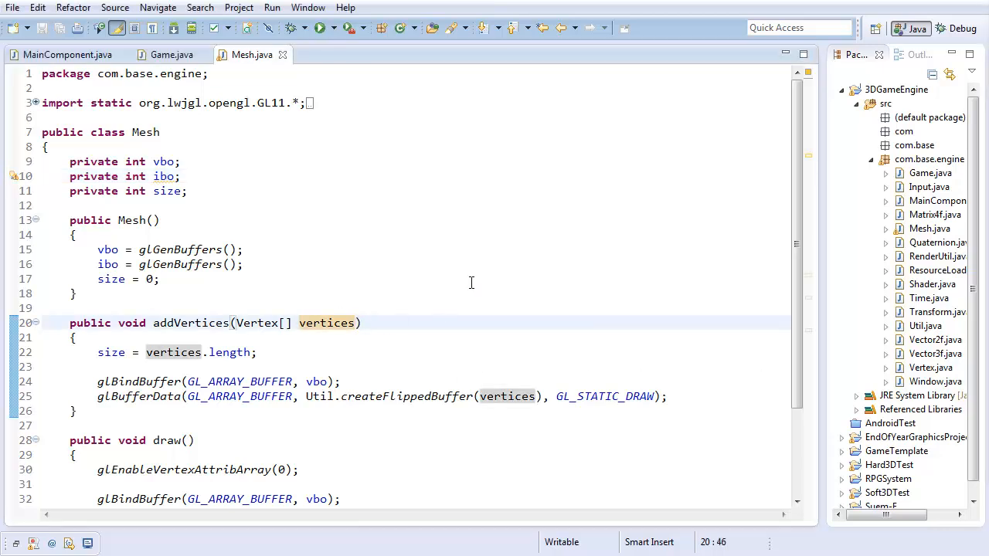
pyautogui.write(', int[] inde')
pyautogui.write('ces')
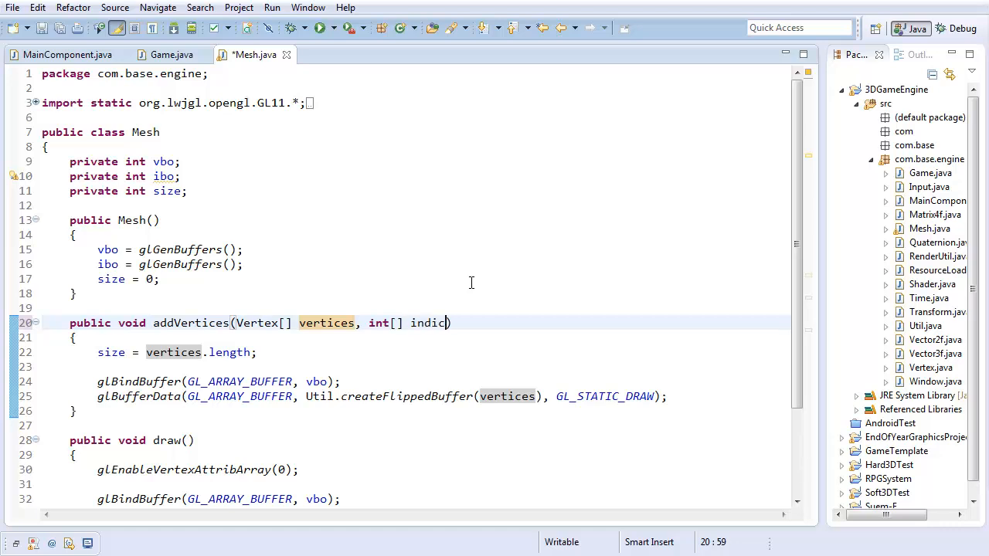
pyautogui.write('es')
pyautogui.hotkey('ctrl', 's')
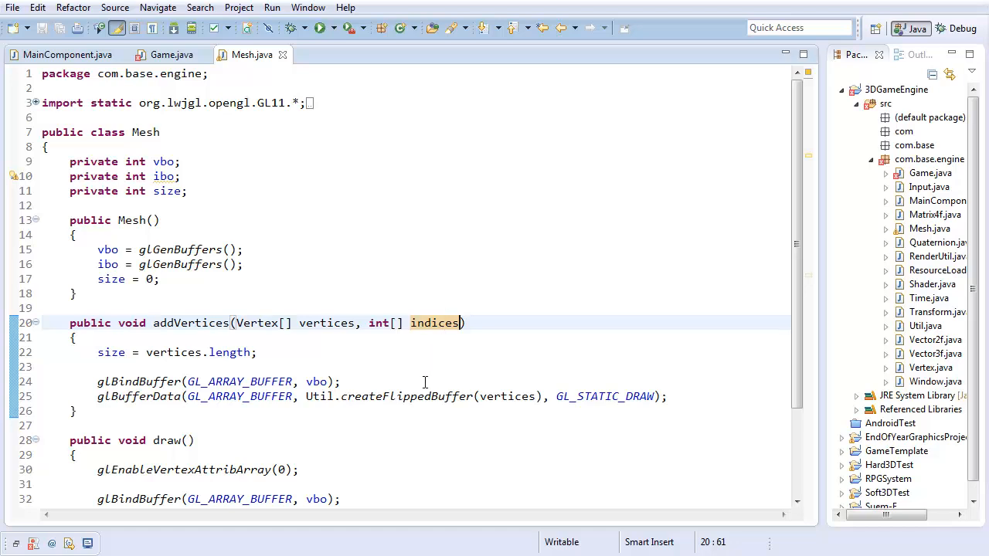
pyautogui.moveTo(375, 323); pyautogui.dragTo(463, 323)
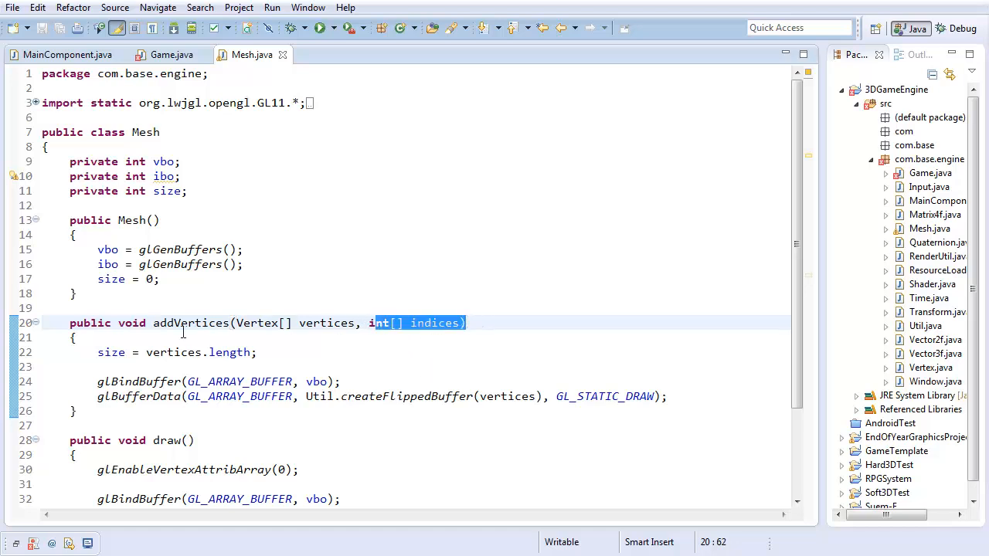
pyautogui.click(312, 357)
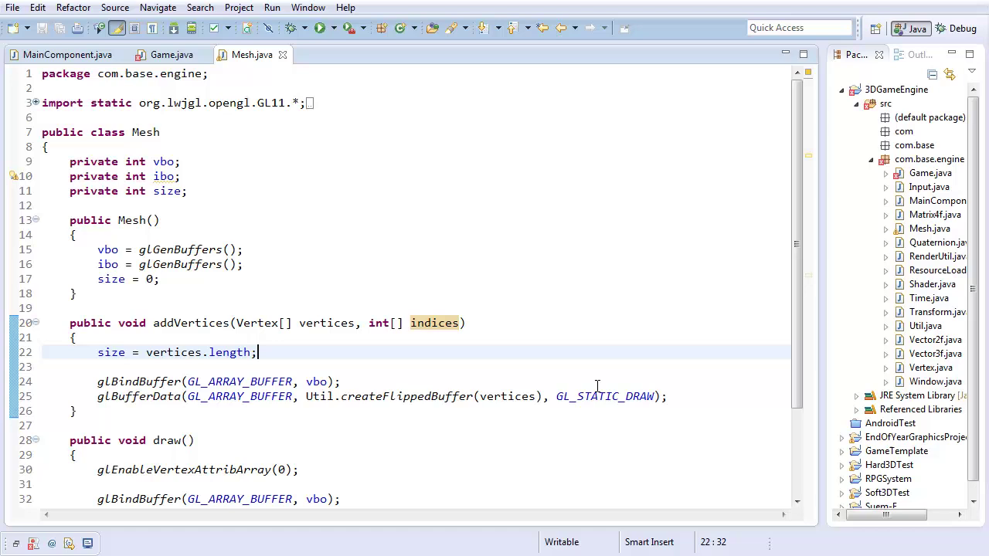
# Add glBindBuffer(GL_ELEMENT_ARRAY_BUFFER, ibo) below the vertex upload and save.
pyautogui.click(711, 396)
pyautogui.press('Return')
pyautogui.press('Return')
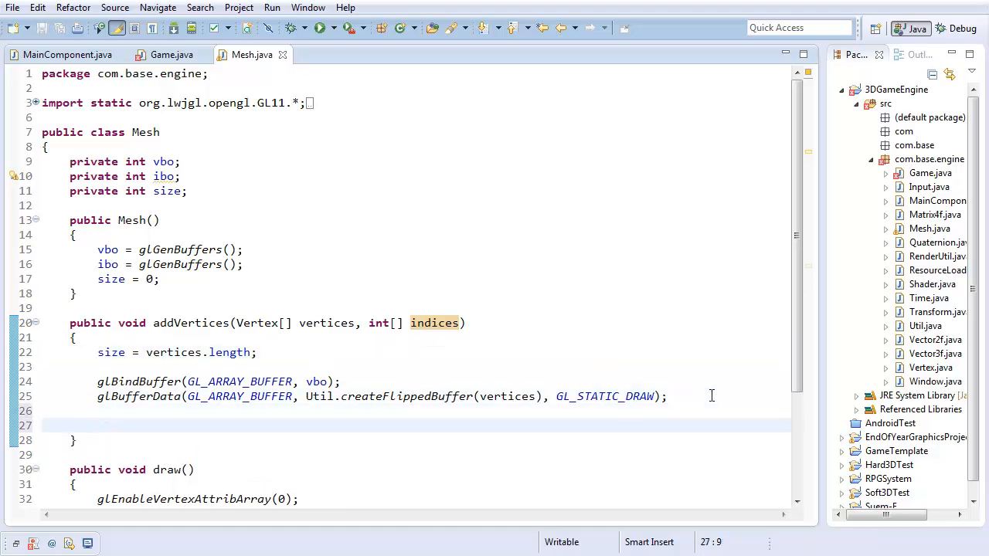
pyautogui.write('glB')
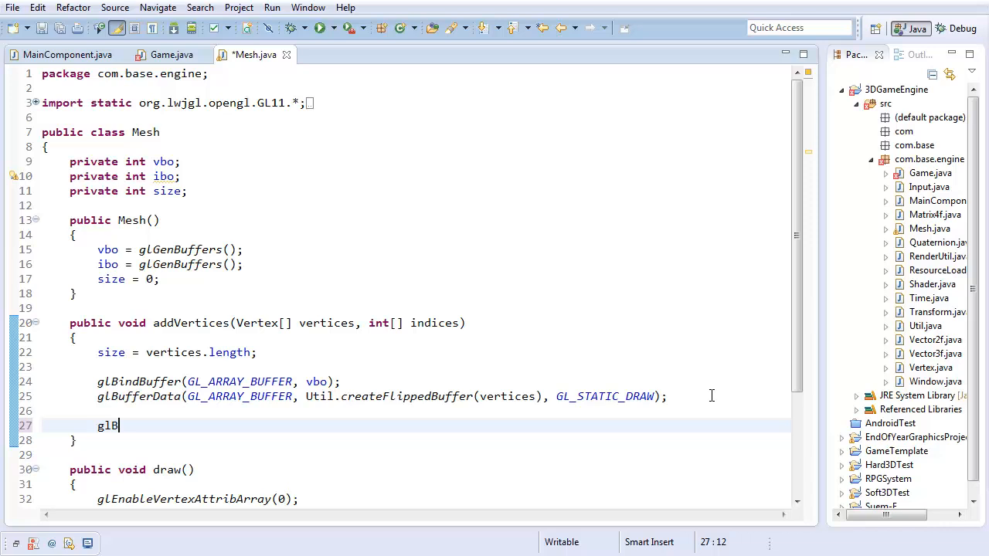
pyautogui.write('indBuffer(gl_b')
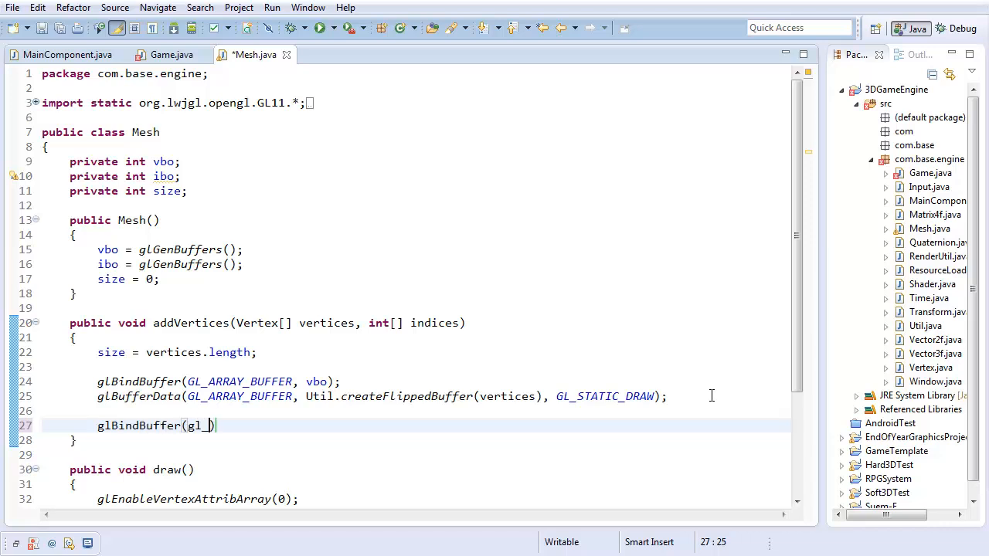
pyautogui.press('BackSpace')
pyautogui.press('BackSpace')
pyautogui.press('BackSpace')
pyautogui.press('BackSpace')
pyautogui.write('GL_ELEME')
pyautogui.write('NT_ARA')
pyautogui.press('BackSpace')
pyautogui.write('RAY')
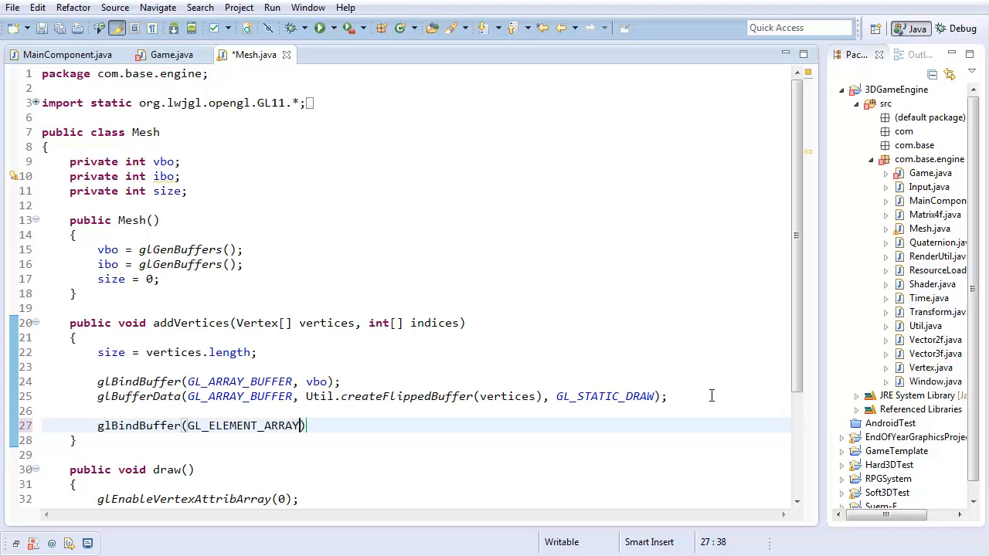
pyautogui.write('_BUFFER, i')
pyautogui.write('bo')
pyautogui.press('End')
pyautogui.write(';')
pyautogui.hotkey('ctrl', 's')
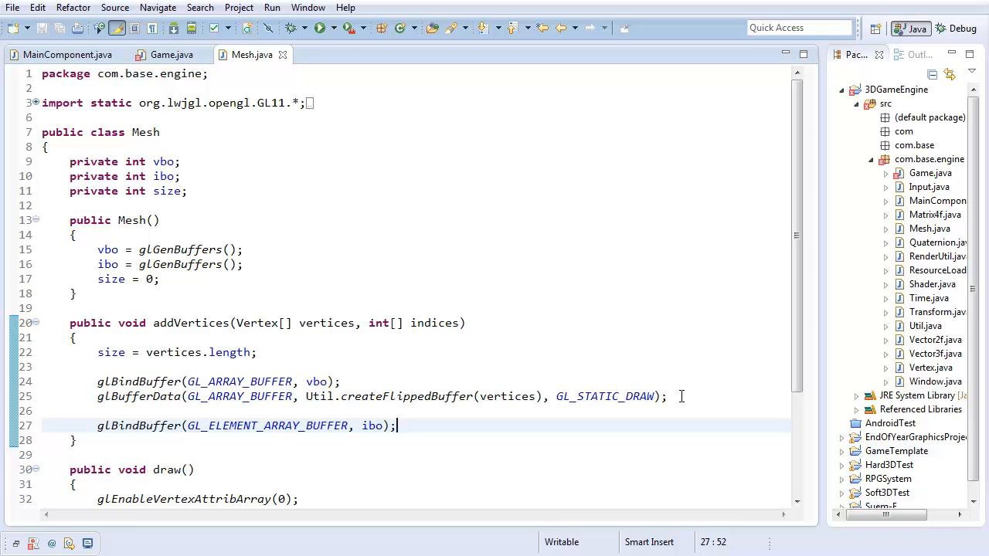
# Duplicate the glBufferData call below the bind and upload indices instead of vertices; save.
pyautogui.moveTo(672, 396); pyautogui.dragTo(97, 396)
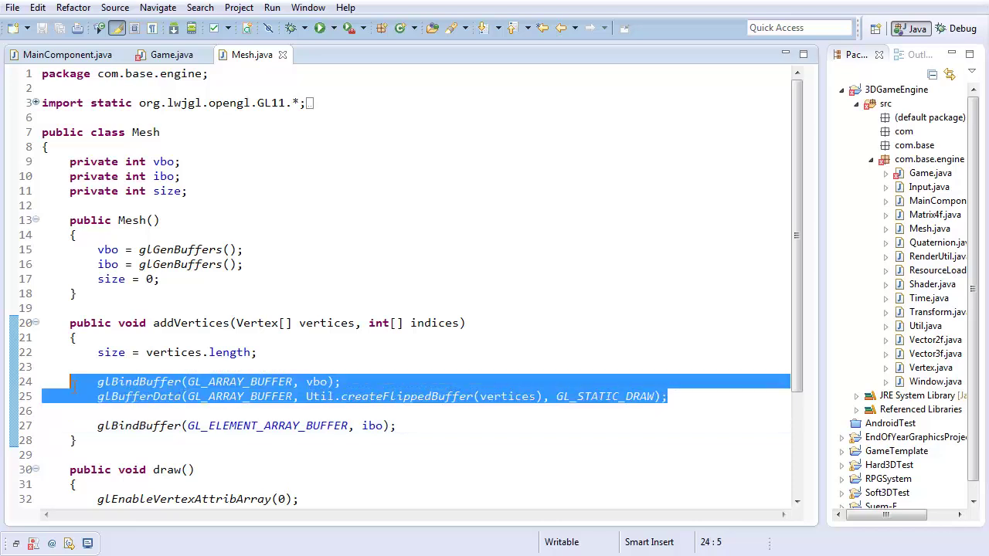
pyautogui.hotkey('ctrl', 'c')
pyautogui.click(421, 426)
pyautogui.press('Return')
pyautogui.hotkey('ctrl', 'v')
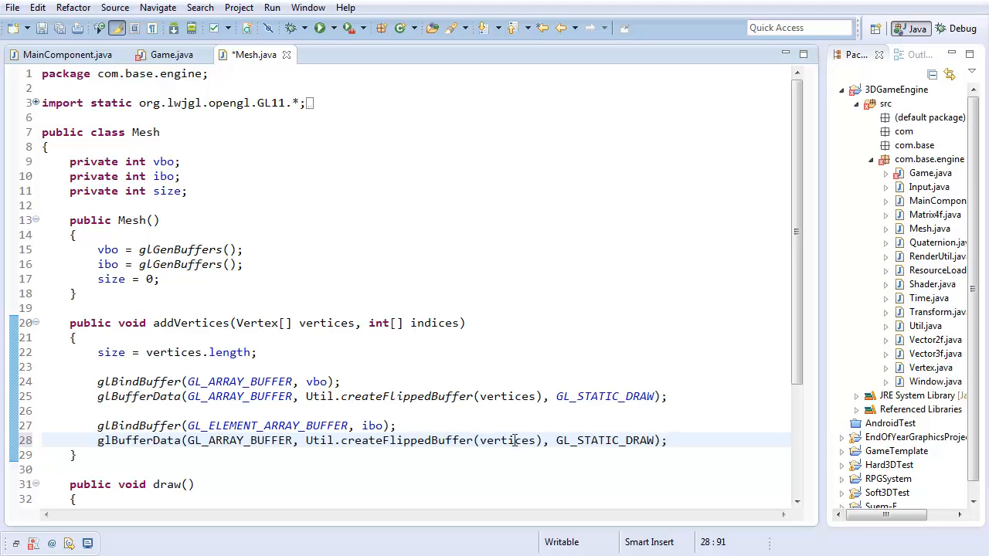
pyautogui.doubleClick(514, 440)
pyautogui.write('indice')
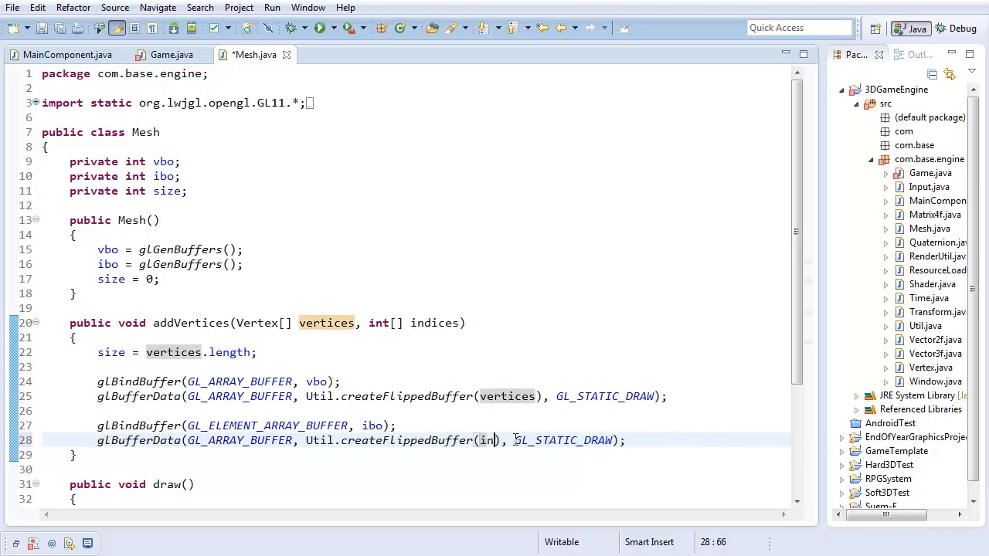
pyautogui.write('s')
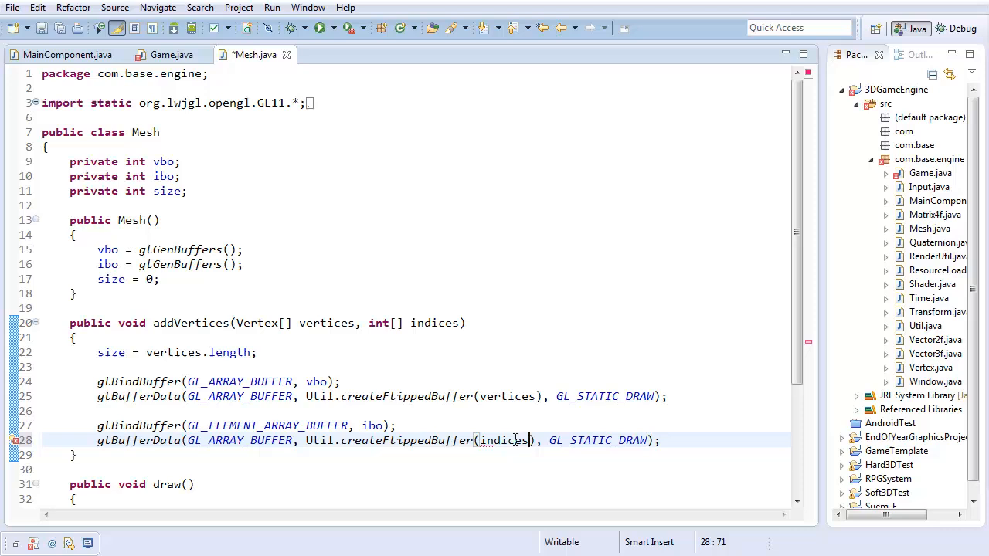
pyautogui.hotkey('ctrl', 's')
pyautogui.click(501, 426)
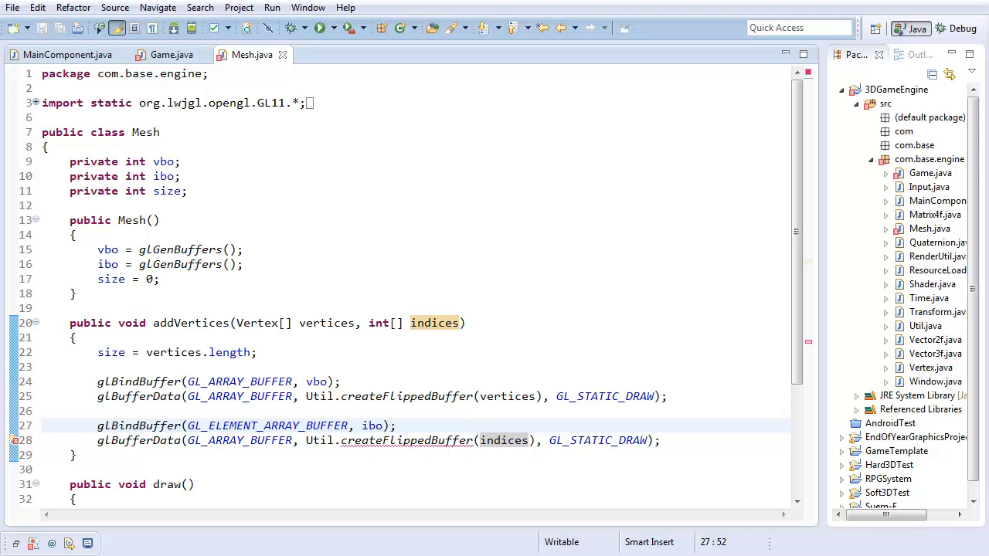
# In Util.java, duplicate the createFloatBuffer method below itself.
pyautogui.doubleClick(926, 326)
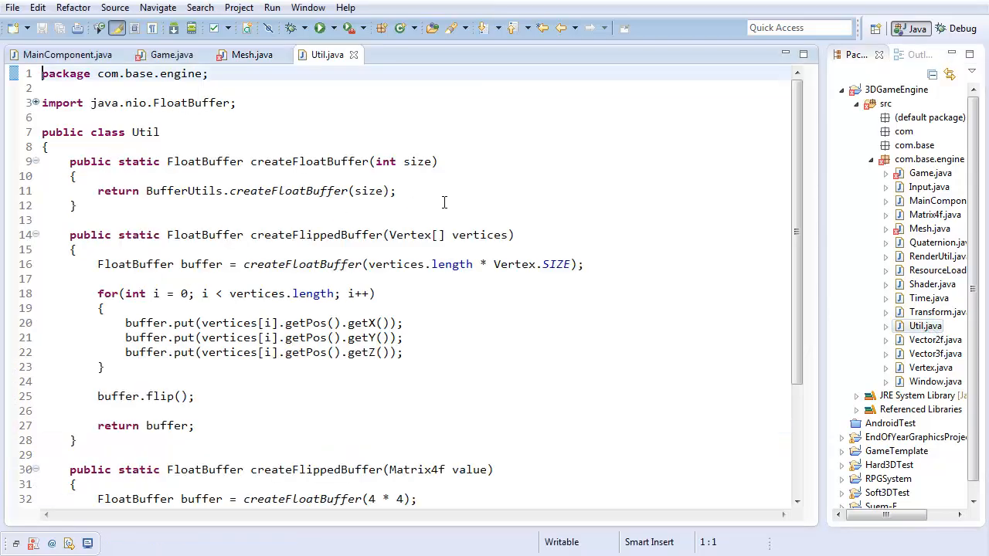
pyautogui.click(78, 206)
pyautogui.moveTo(77, 206); pyautogui.dragTo(31, 162)
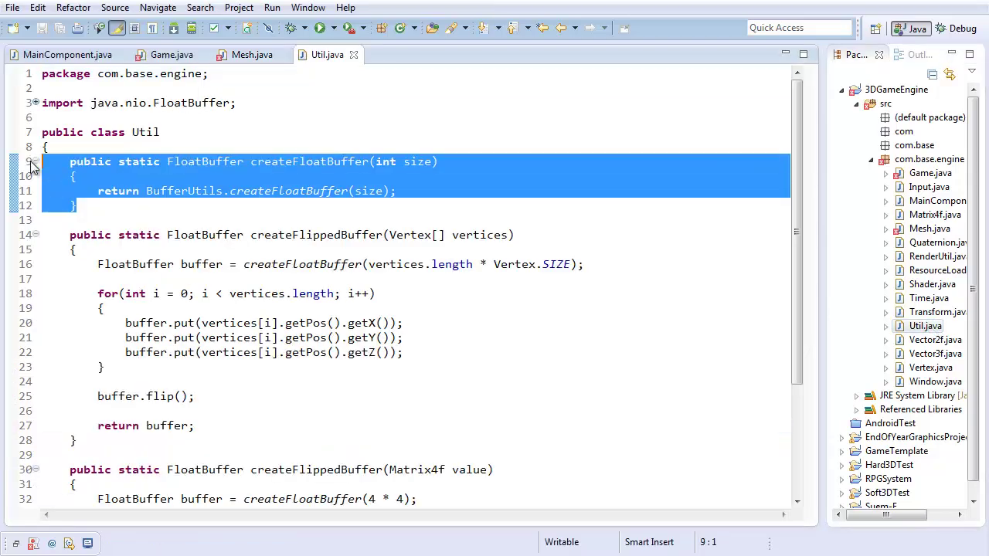
pyautogui.hotkey('ctrl', 'c')
pyautogui.click(128, 206)
pyautogui.press('Return')
pyautogui.press('Return')
pyautogui.hotkey('ctrl', 'v')
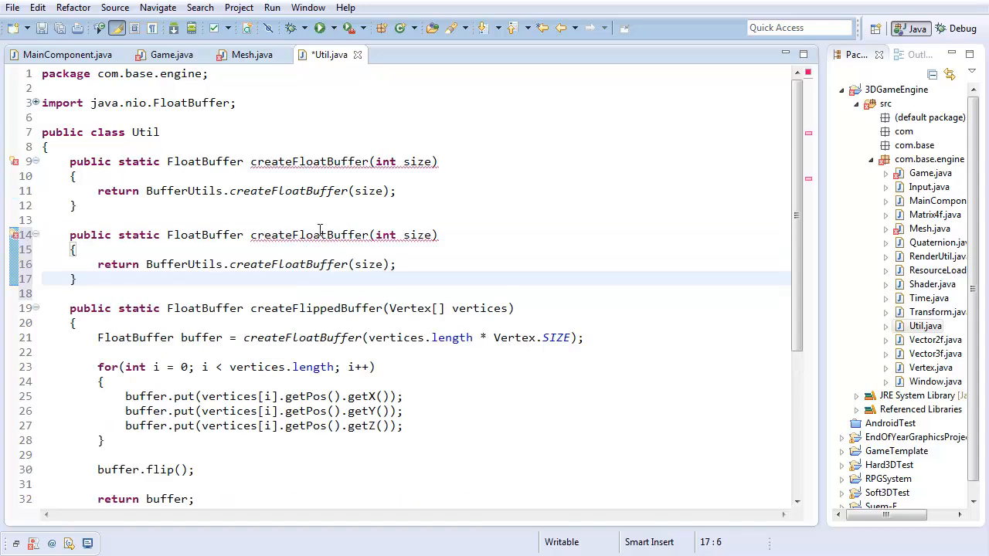
# Rename the duplicate to createIntBuffer returning IntBuffer via BufferUtils.createIntBuffer and save.
pyautogui.doubleClick(319, 235)
pyautogui.moveTo(309, 234)
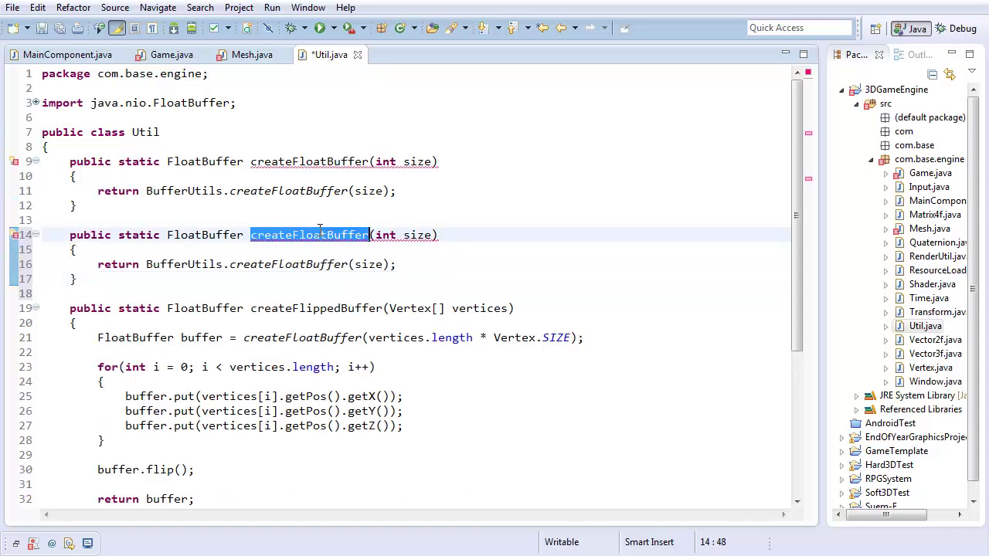
pyautogui.doubleClick(205, 235)
pyautogui.write('IntBuffer')
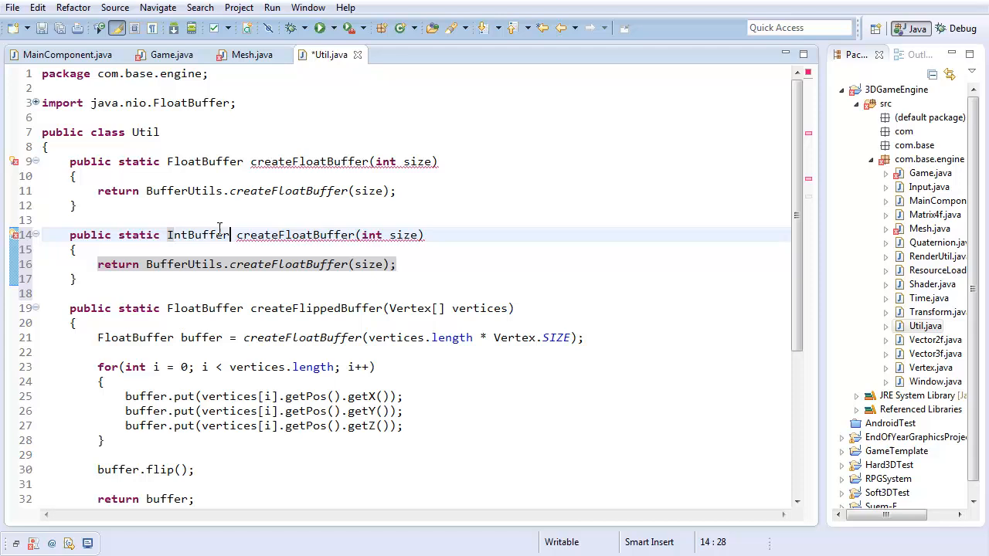
pyautogui.doubleClick(299, 235)
pyautogui.write('creat')
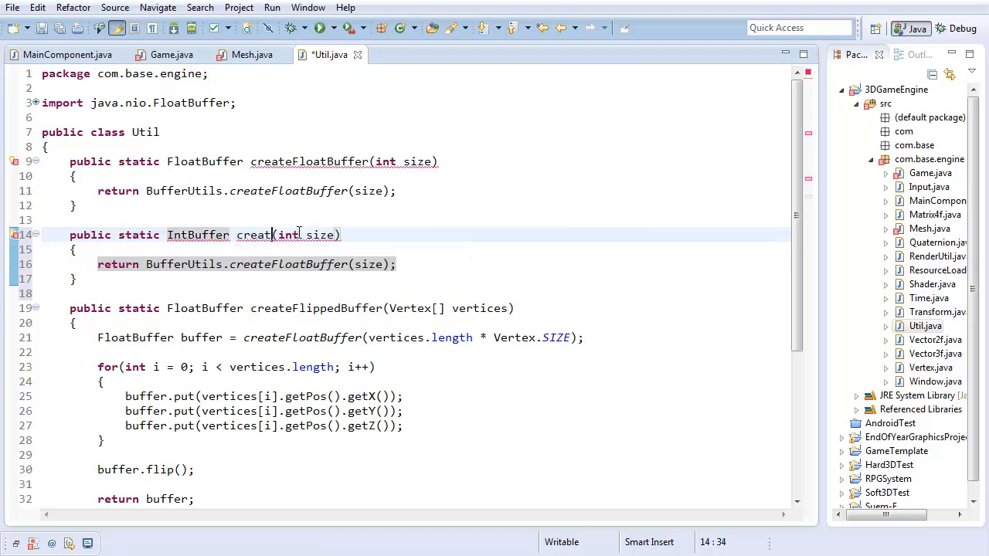
pyautogui.write('eIntBuffer')
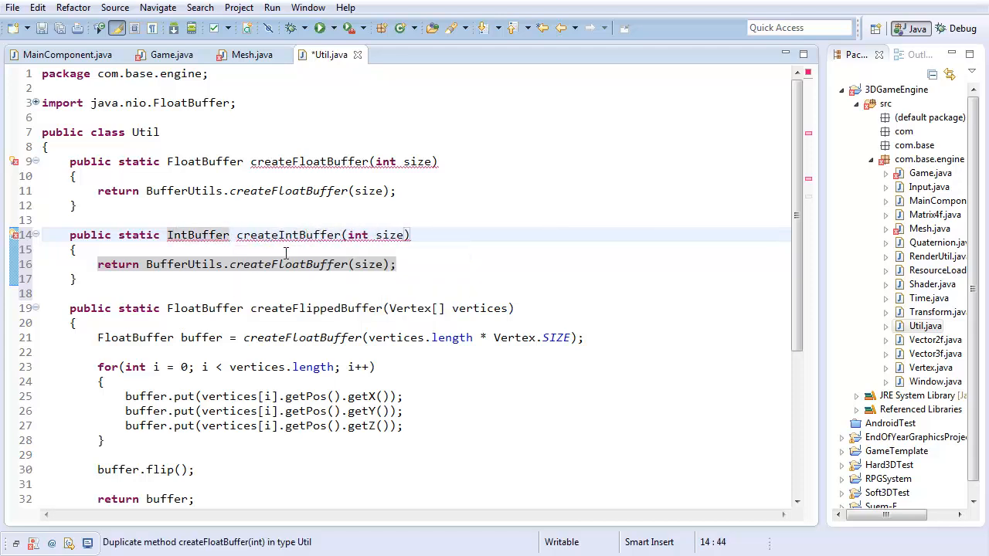
pyautogui.doubleClick(325, 234)
pyautogui.doubleClick(286, 271)
pyautogui.hotkey('ctrl', 'v')
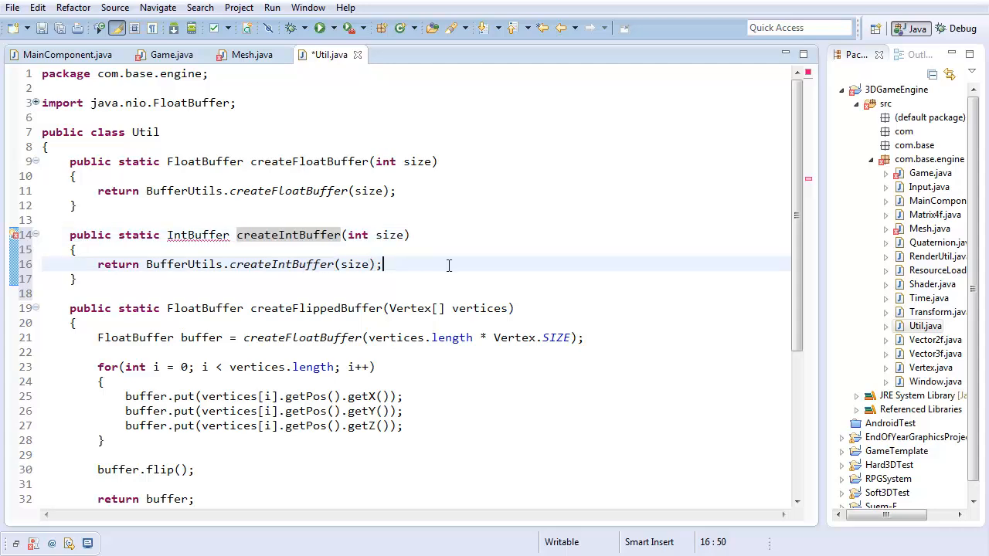
pyautogui.hotkey('ctrl', 's')
# Import IntBuffer with the quick fix, save, and open space for a new method.
pyautogui.click(217, 235)
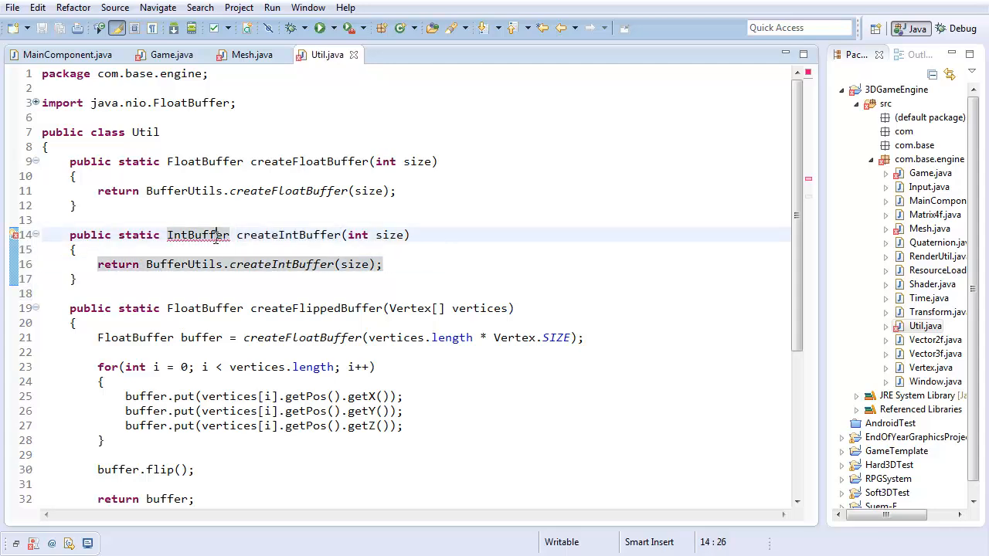
pyautogui.hotkey('ctrl', '1')
pyautogui.press('Return')
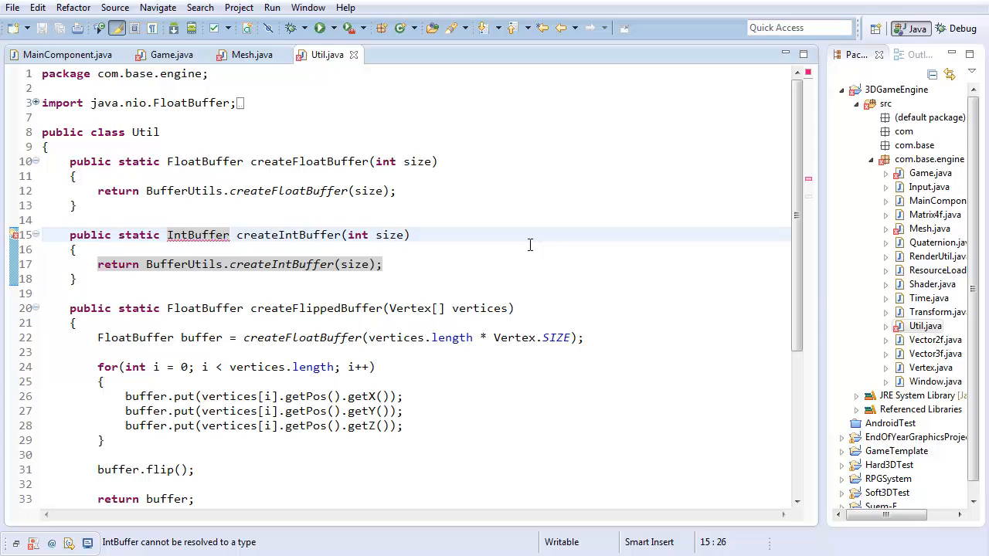
pyautogui.hotkey('ctrl', 's')
pyautogui.scroll(-6, 530, 245)
pyautogui.scroll(3, 531, 245)
pyautogui.scroll(-3, 530, 245)
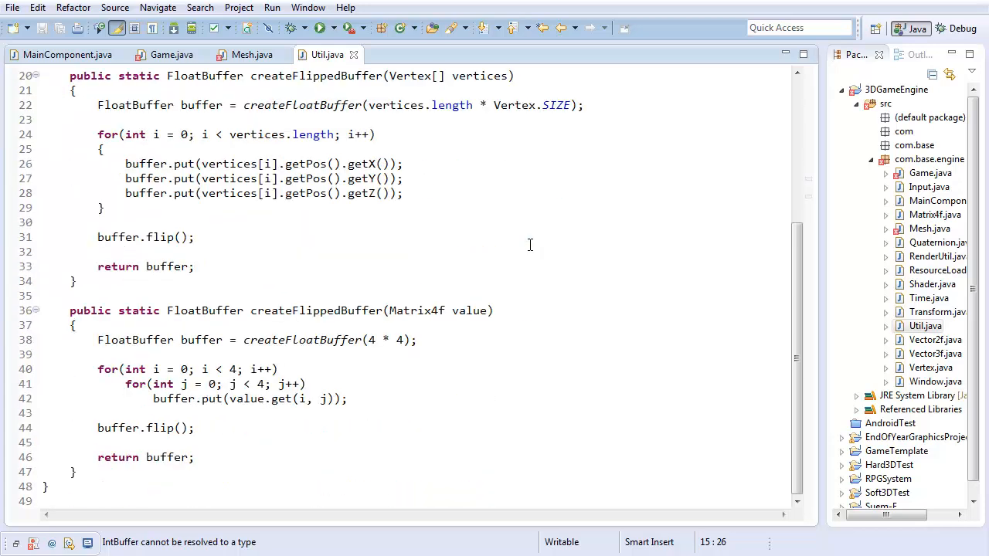
pyautogui.scroll(5, 530, 245)
pyautogui.scroll(1, 530, 245)
pyautogui.click(185, 282)
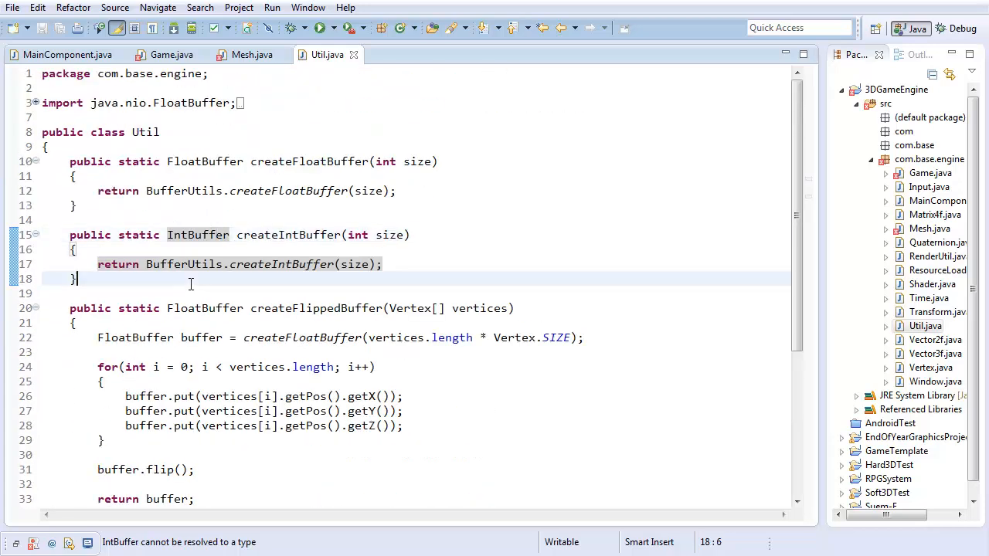
pyautogui.press('Return')
pyautogui.press('Return')
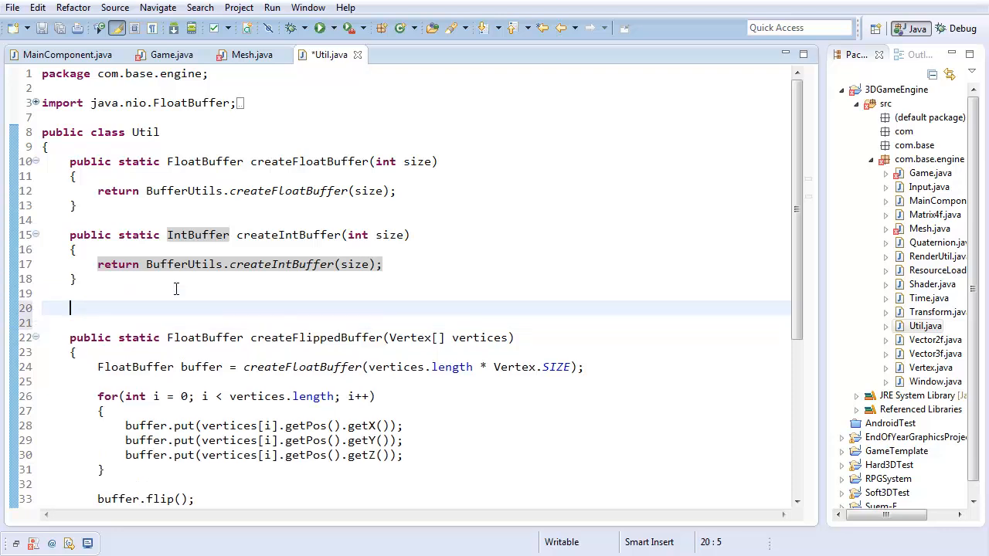
pyautogui.write('public ')
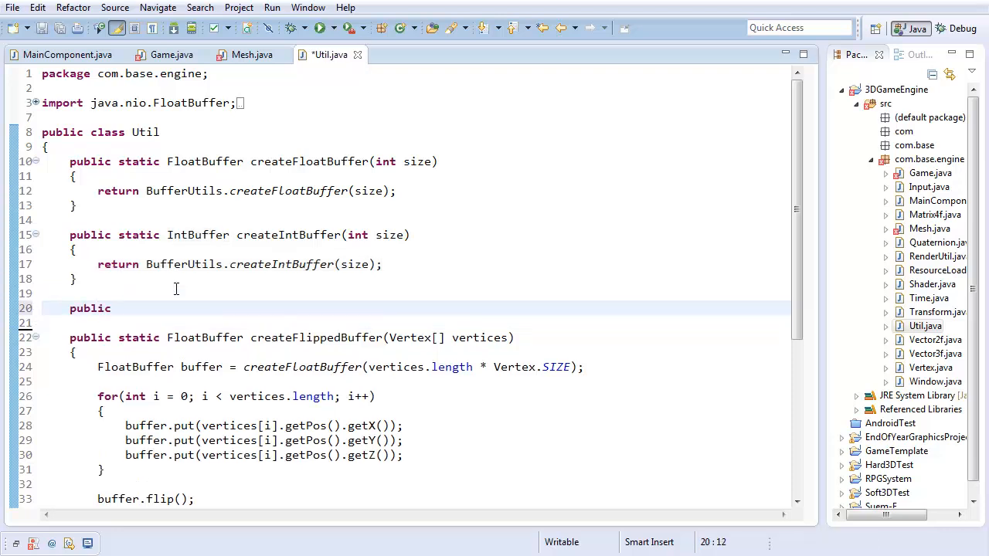
pyautogui.write('static I')
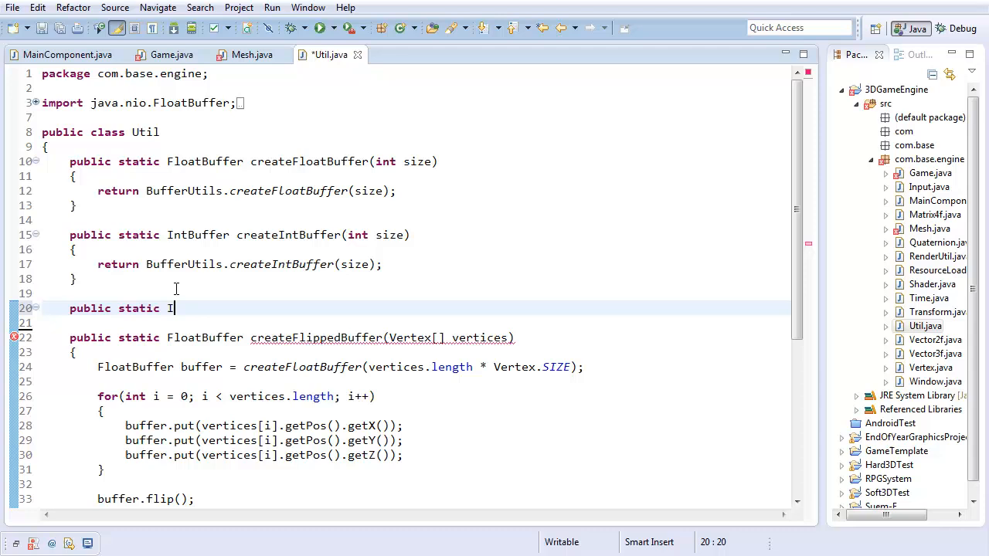
pyautogui.write('ntBuffer ')
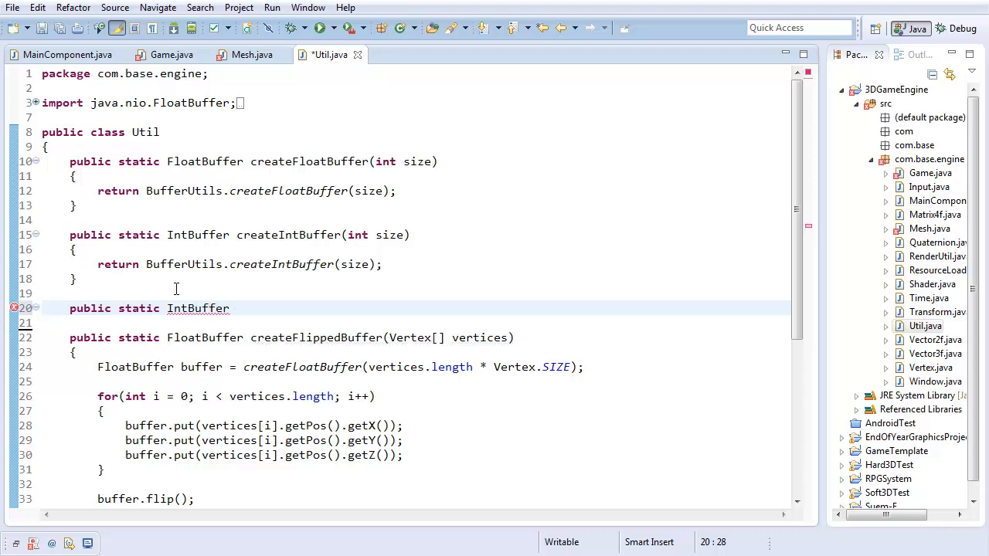
pyautogui.write('create')
pyautogui.write('FlippedBuffer(')
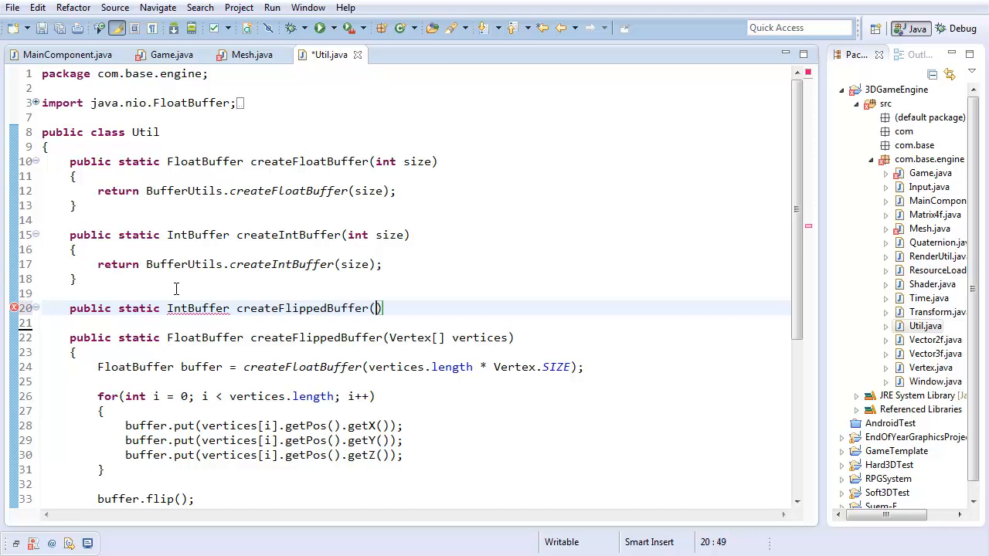
pyautogui.write('int...is valu')
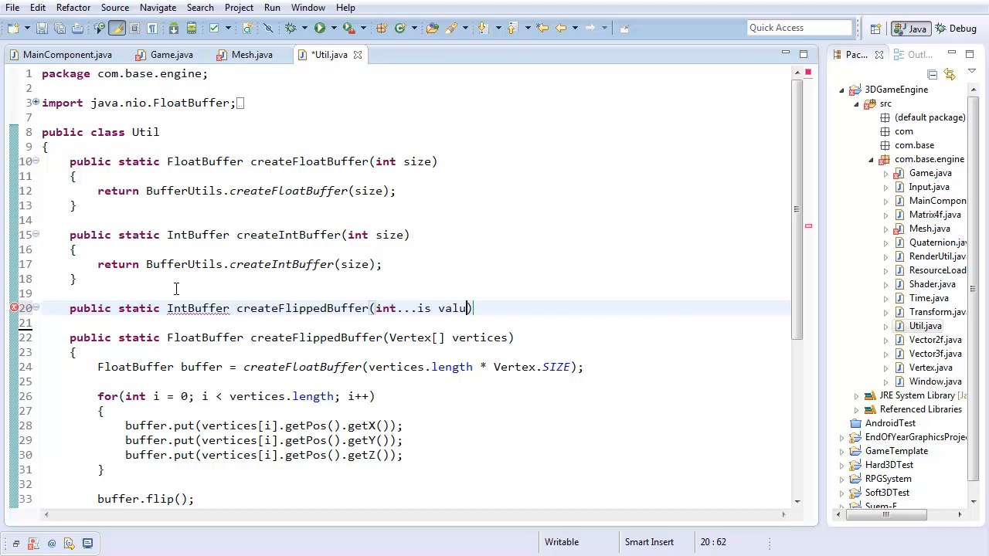
# Stub out createFlippedBuffer(int... values) with an empty body and save.
pyautogui.press('BackSpace')
pyautogui.press('BackSpace')
pyautogui.press('BackSpace')
pyautogui.press('BackSpace')
pyautogui.press('BackSpace')
pyautogui.press('BackSpace')
pyautogui.write('value')
pyautogui.write('s')
pyautogui.press('End')
pyautogui.press('Return')
pyautogui.write('{')
pyautogui.press('Return')
pyautogui.hotkey('ctrl', 's')
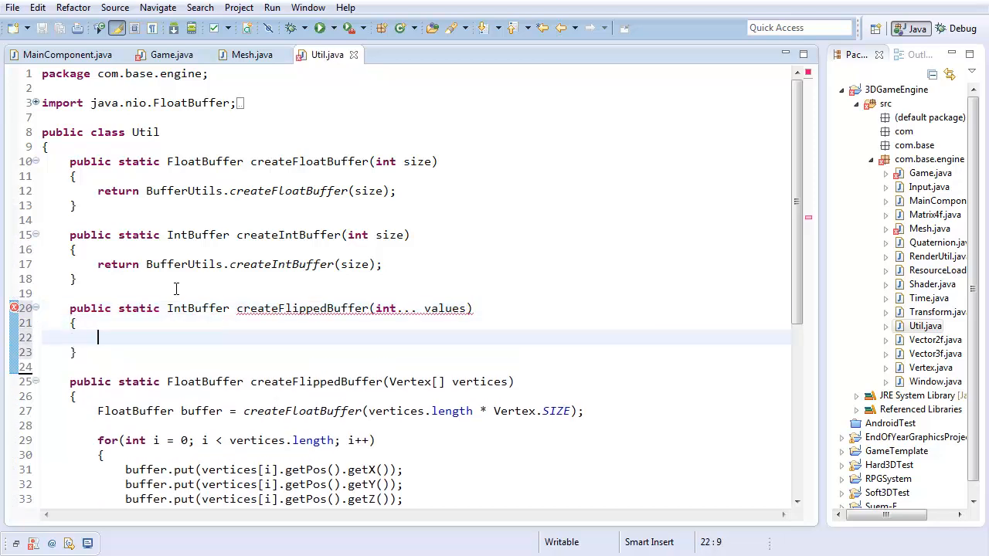
pyautogui.write('Intbuf')
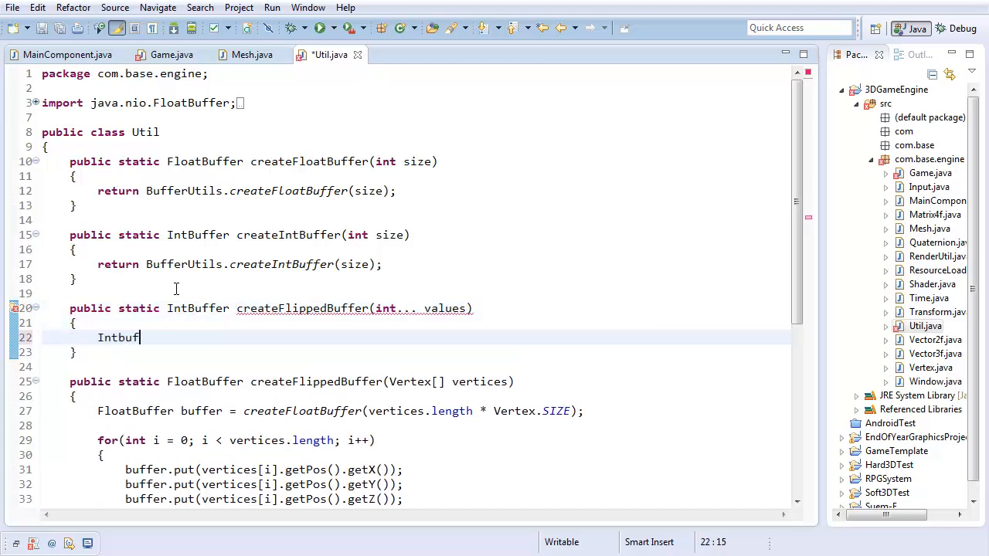
# Create an IntBuffer of values.length and put the values into it, fixing the buffers typo.
pyautogui.press('BackSpace')
pyautogui.press('BackSpace')
pyautogui.press('BackSpace')
pyautogui.write('Buffer buffer')
pyautogui.write(' = ')
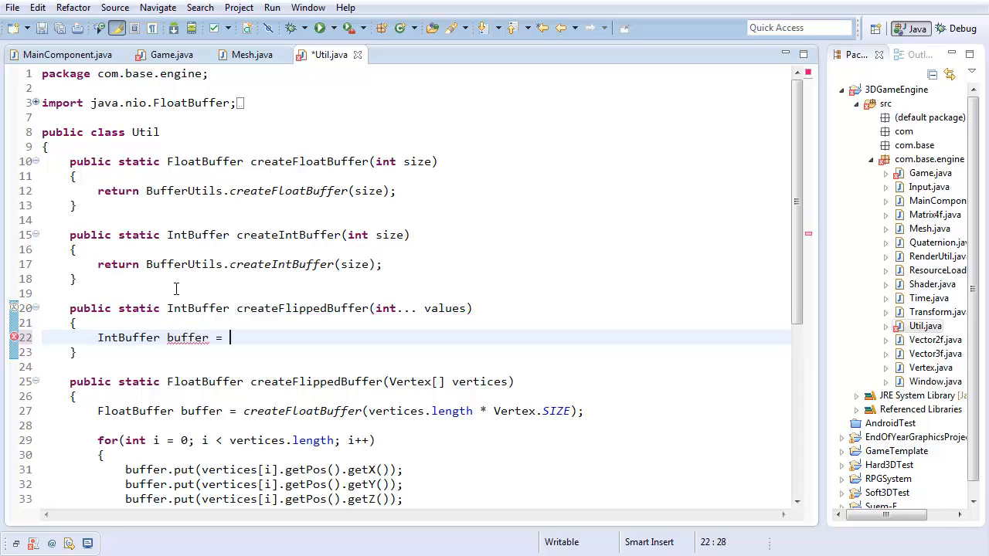
pyautogui.write('createIn')
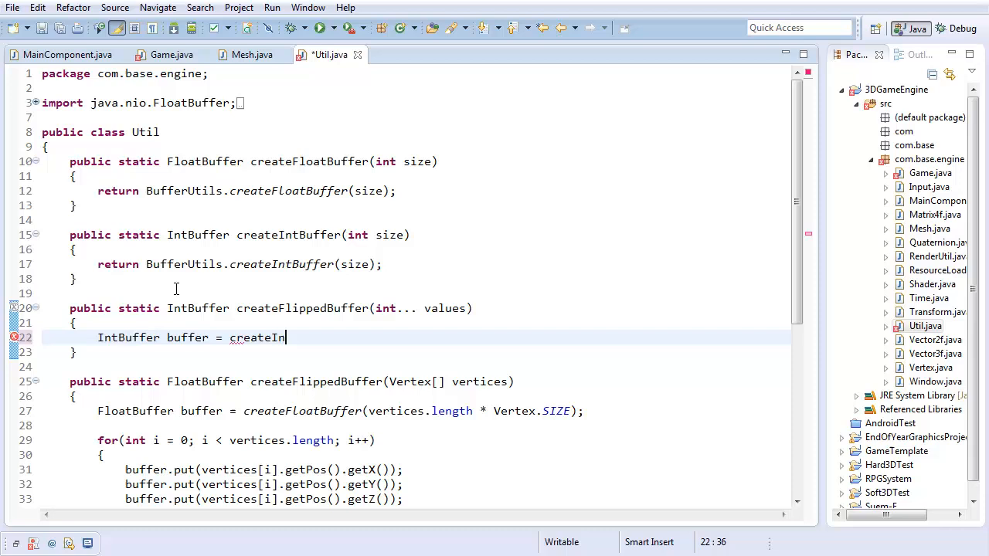
pyautogui.write('tBuffer(')
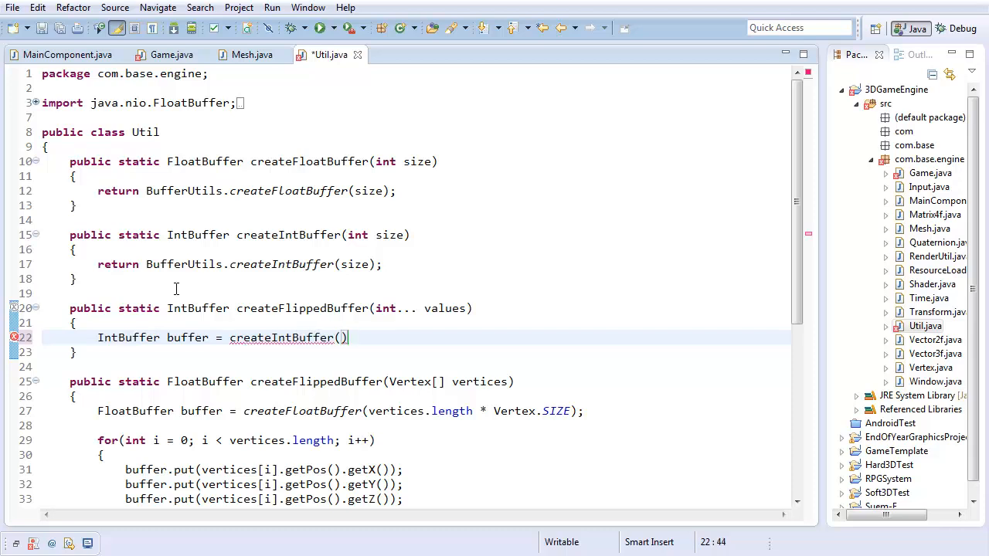
pyautogui.write('values.length')
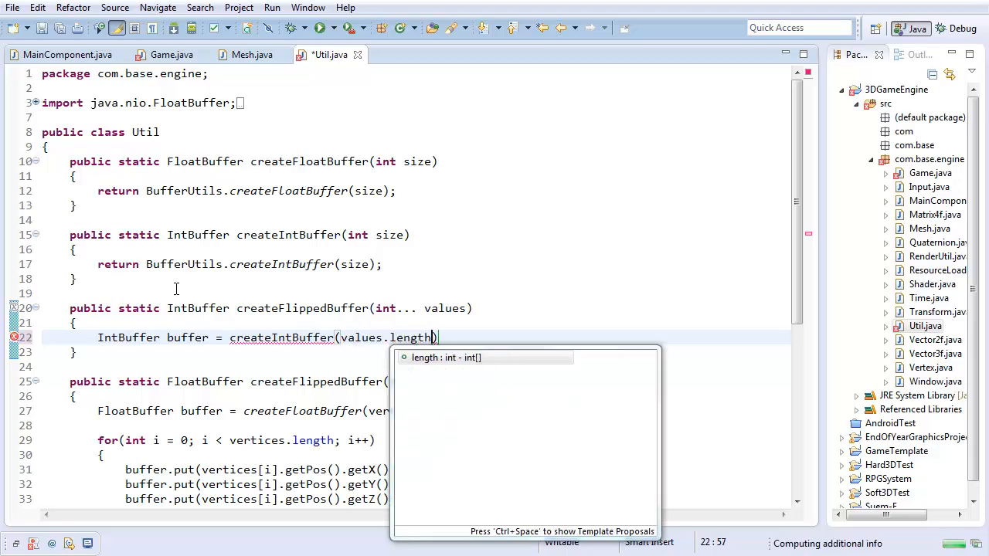
pyautogui.write(');')
pyautogui.hotkey('ctrl', 's')
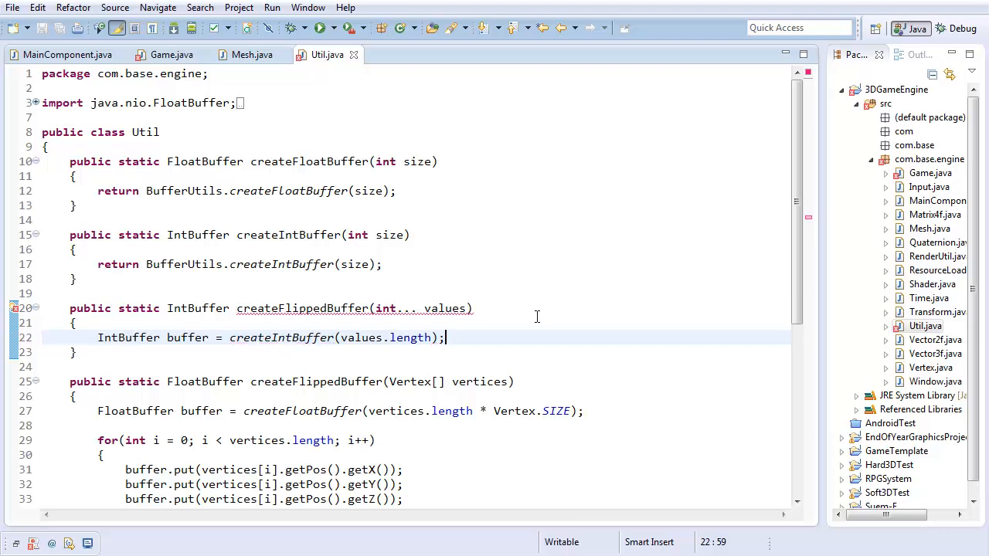
pyautogui.press('Return')
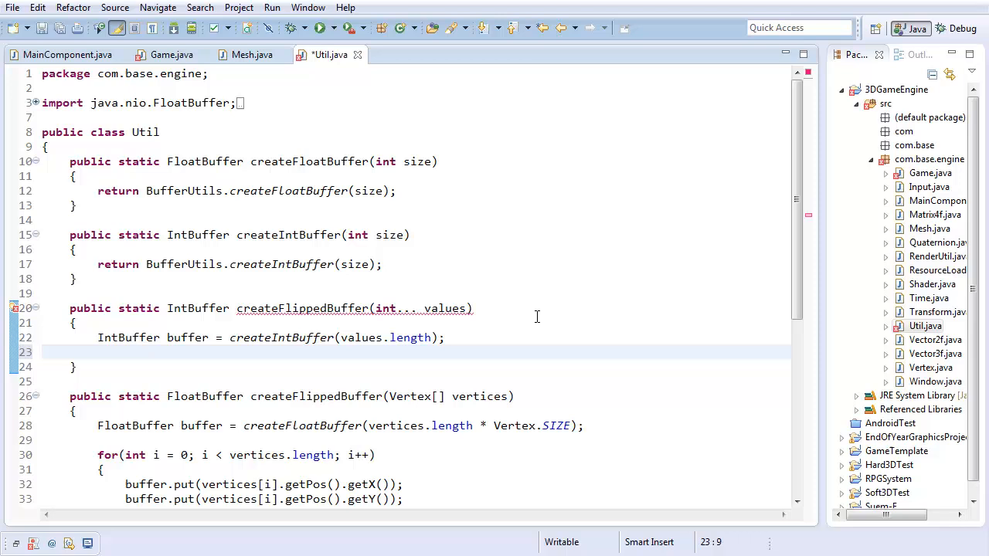
pyautogui.write('buffers.put')
pyautogui.write('(values);')
pyautogui.hotkey('ctrl', 's')
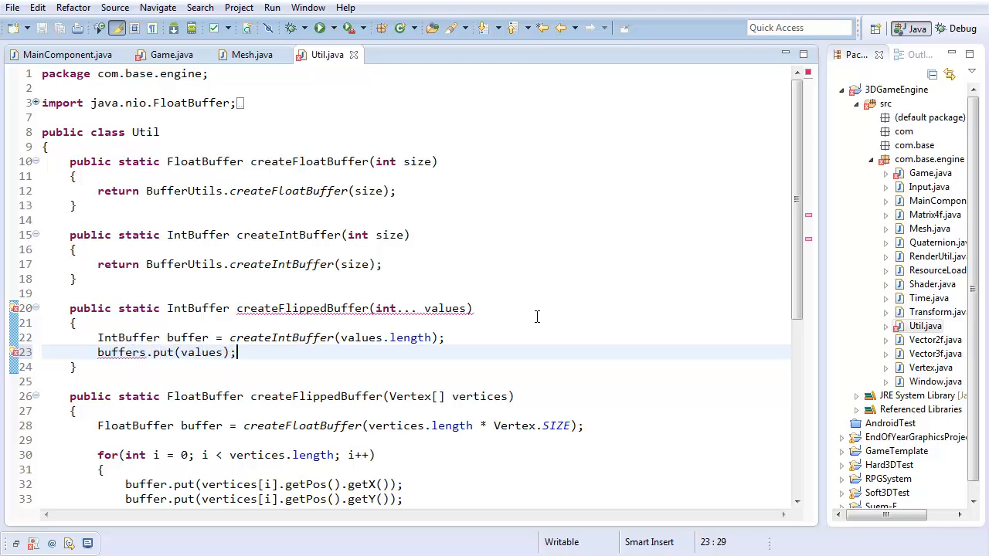
pyautogui.click(143, 353)
pyautogui.press('Delete')
pyautogui.click(249, 353)
pyautogui.hotkey('ctrl', 's')
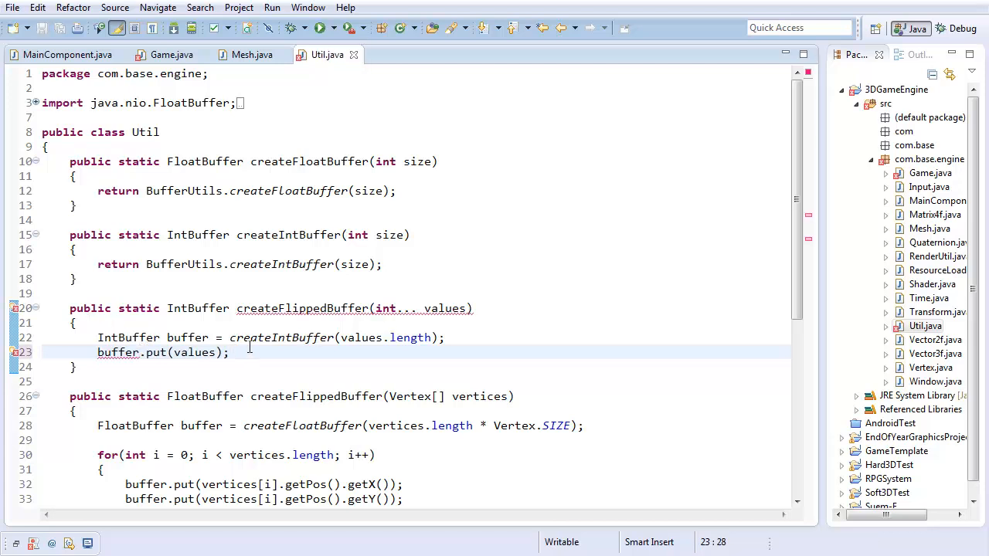
# Flip and return the buffer, save Util.java, and return to Mesh.java's index bind line.
pyautogui.press('Return')
pyautogui.write('buf')
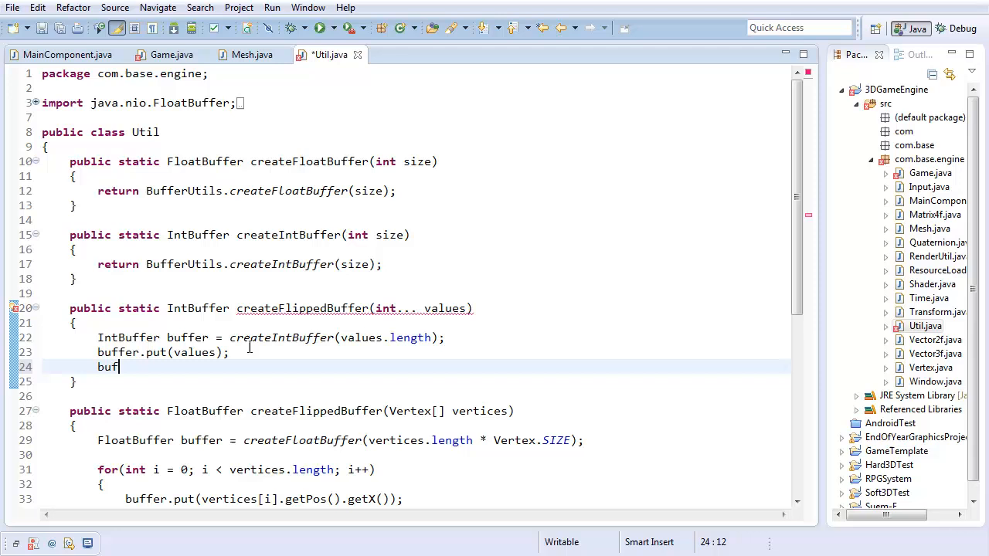
pyautogui.write('fer.flip();')
pyautogui.hotkey('ctrl', 's')
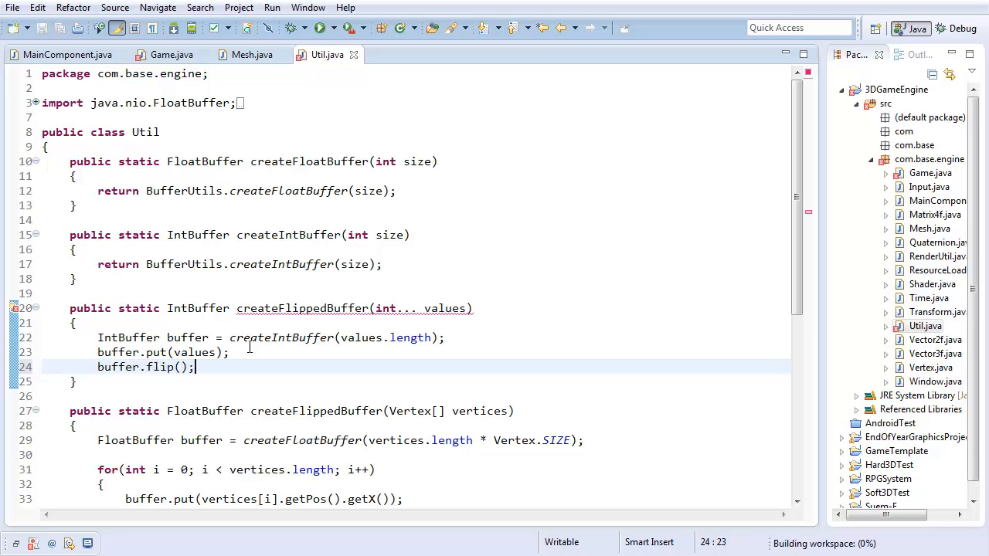
pyautogui.press('Return')
pyautogui.press('Return')
pyautogui.write('return buf')
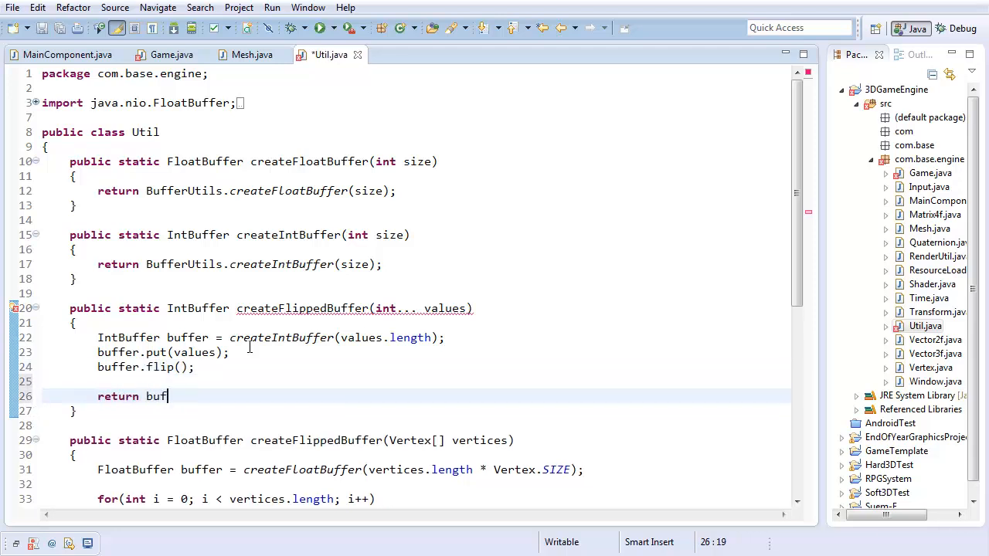
pyautogui.write('fer;')
pyautogui.hotkey('ctrl', 's')
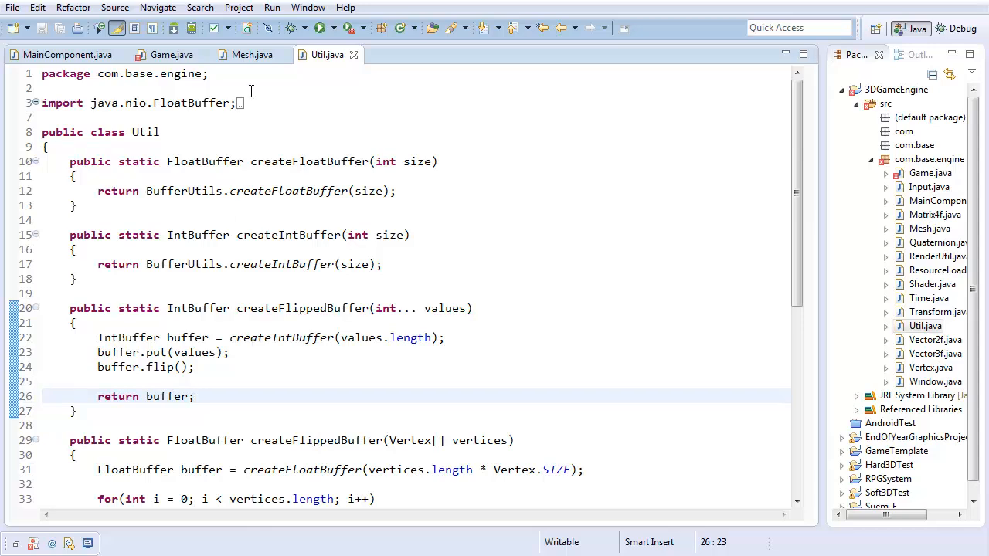
pyautogui.click(252, 54)
pyautogui.click(477, 423)
pyautogui.scroll(-3, 478, 343)
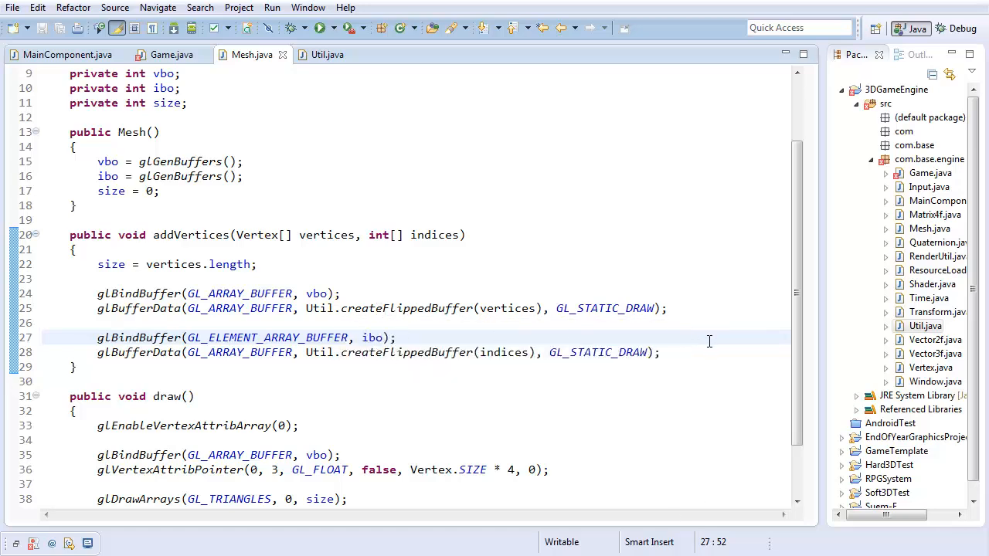
pyautogui.moveTo(661, 352); pyautogui.dragTo(4, 294)
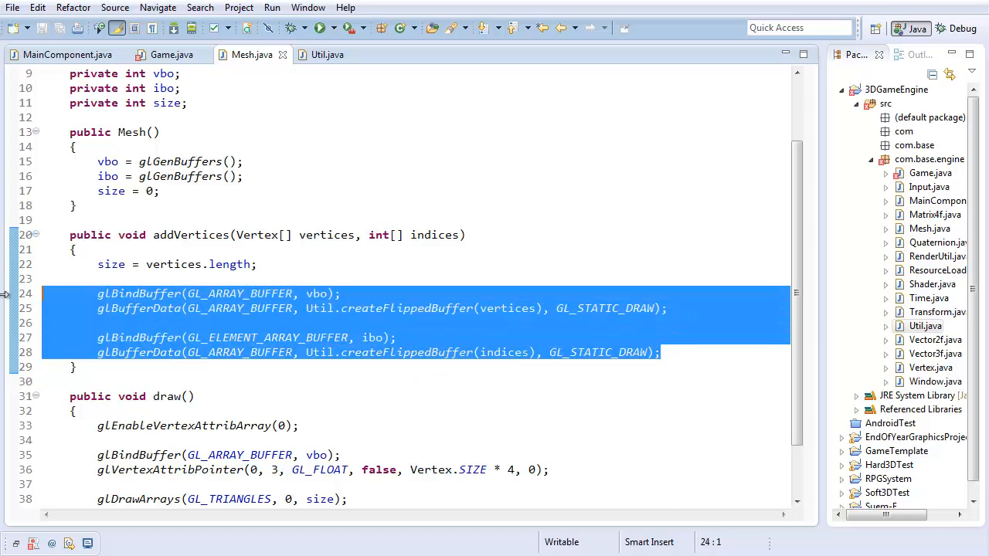
pyautogui.click(539, 308)
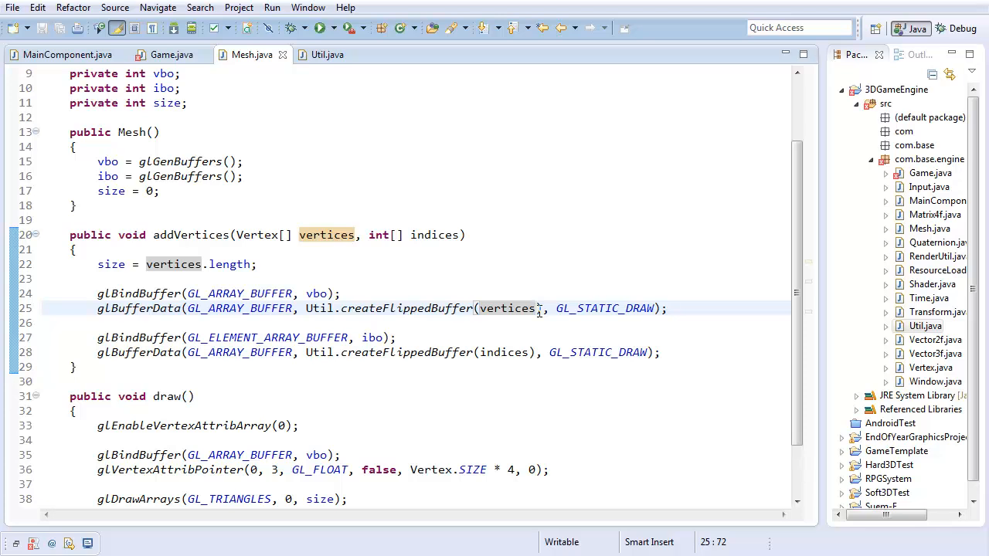
pyautogui.click(408, 339)
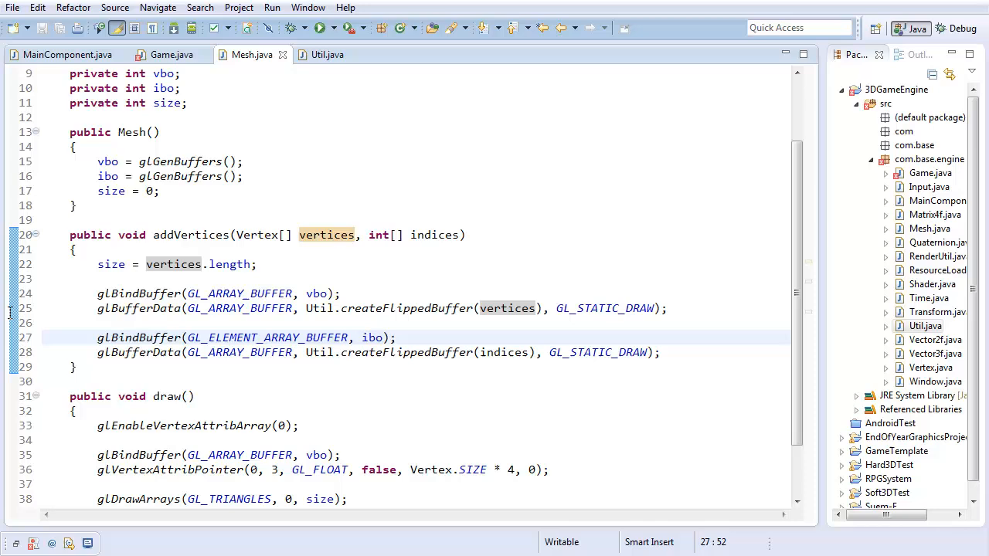
pyautogui.scroll(-1, 413, 375)
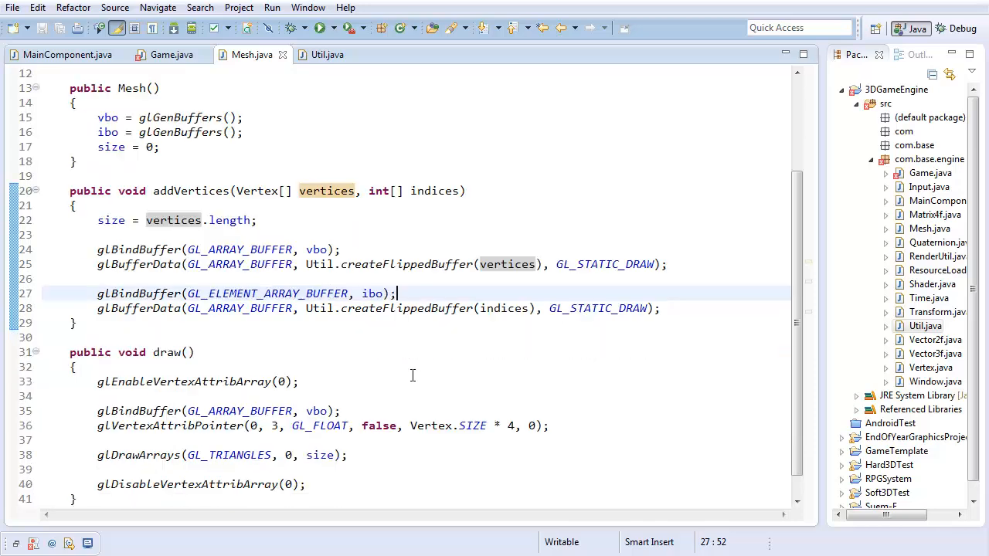
pyautogui.scroll(-1, 412, 375)
pyautogui.click(432, 428)
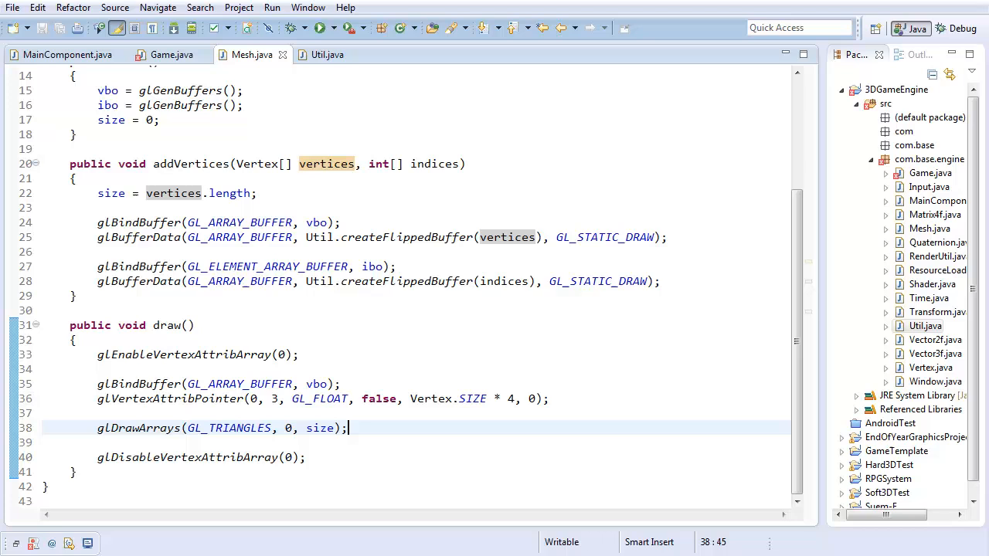
pyautogui.hotkey('ctrl', 's')
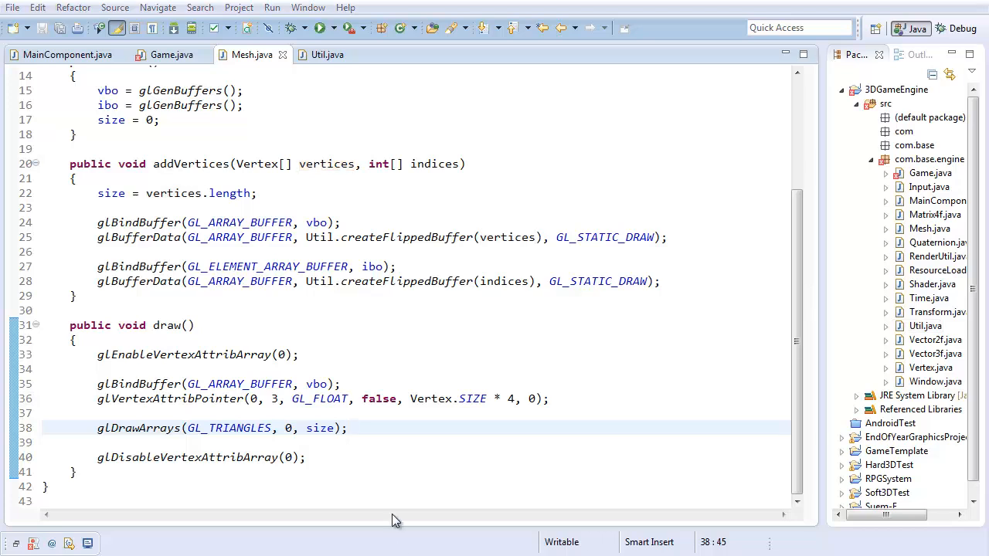
# Delete the glDrawArrays line from draw() and save Mesh.java.
pyautogui.moveTo(349, 430); pyautogui.dragTo(8, 440)
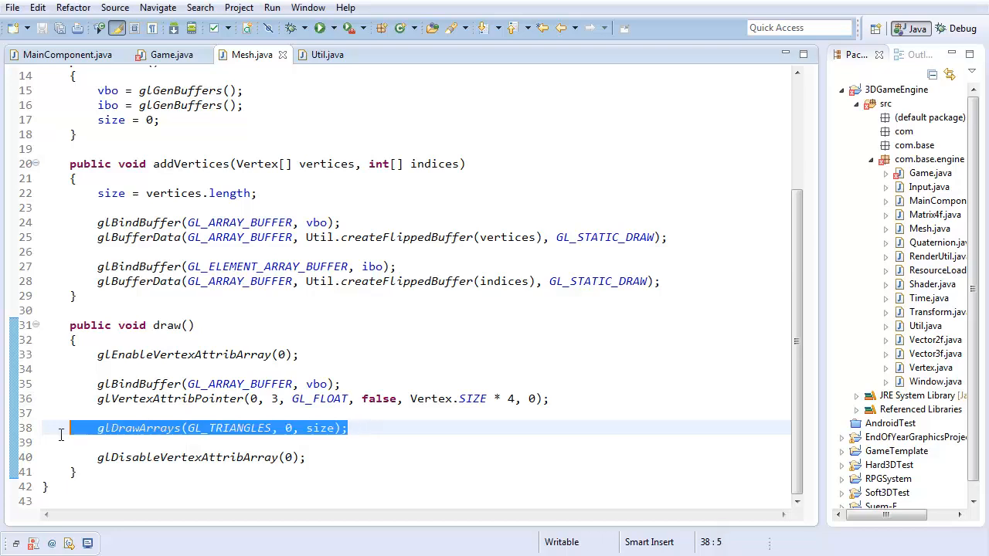
pyautogui.press('BackSpace')
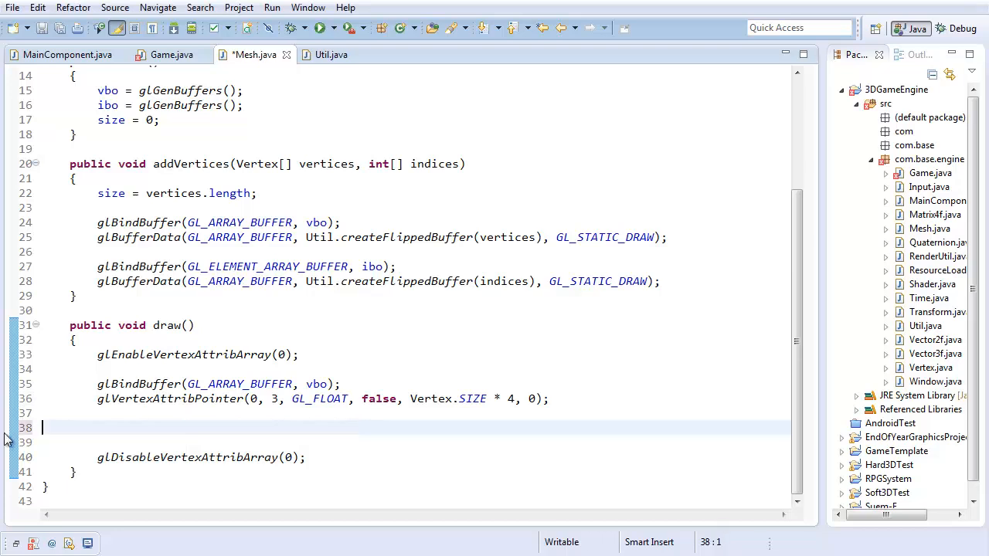
pyautogui.press('BackSpace')
pyautogui.press('BackSpace')
pyautogui.press('BackSpace')
pyautogui.hotkey('ctrl', 's')
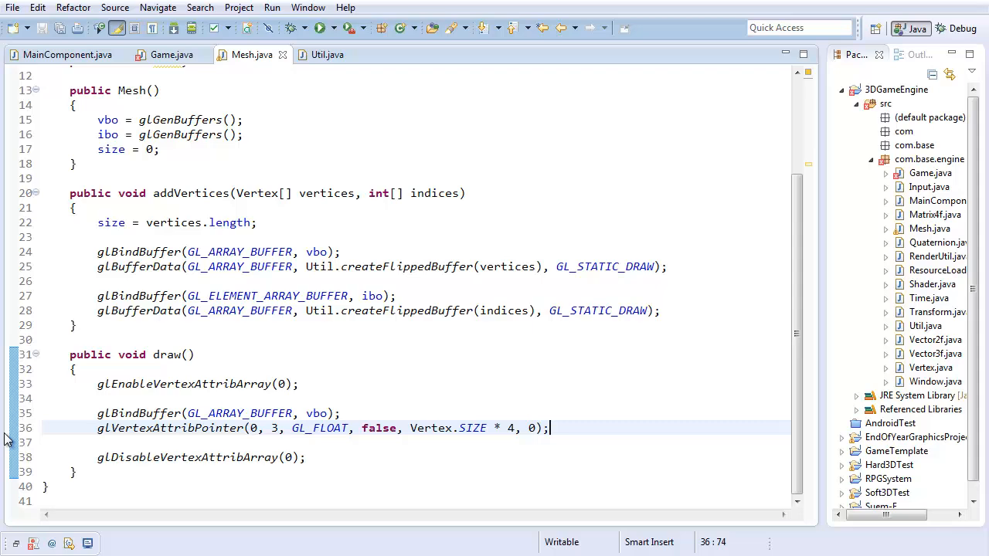
pyautogui.scroll(4, 316, 357)
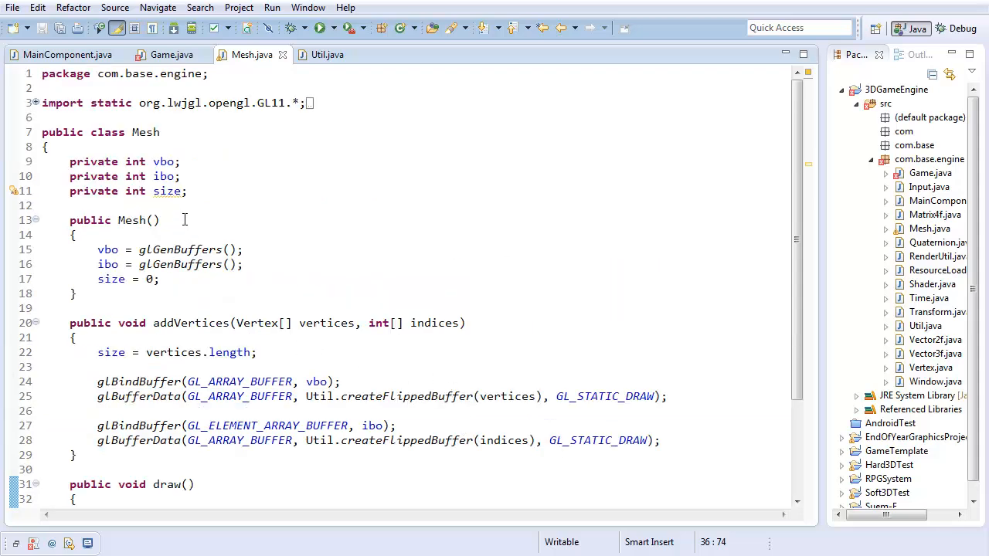
pyautogui.doubleClick(162, 161)
pyautogui.click(190, 161)
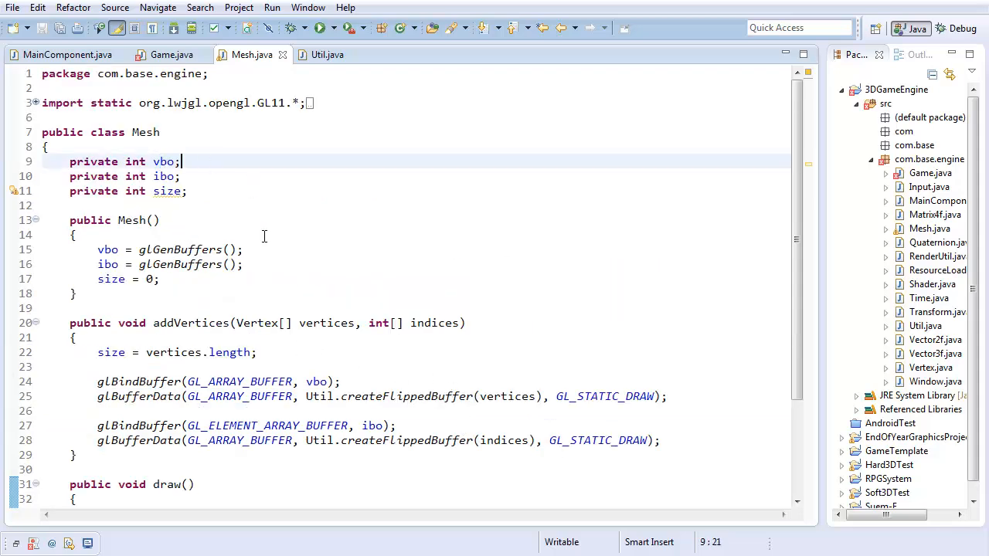
pyautogui.scroll(-4, 266, 263)
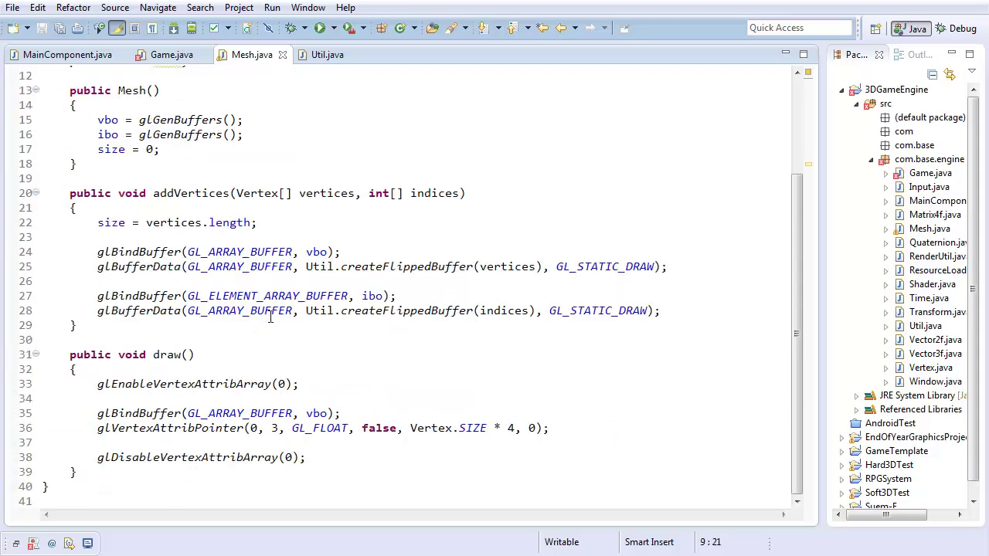
# Change the index glBufferData target from GL_ARRAY_BUFFER to GL_ELEMENT_ARRAY_BUFFER.
pyautogui.doubleClick(217, 296)
pyautogui.hotkey('ctrl', 'c')
pyautogui.doubleClick(224, 311)
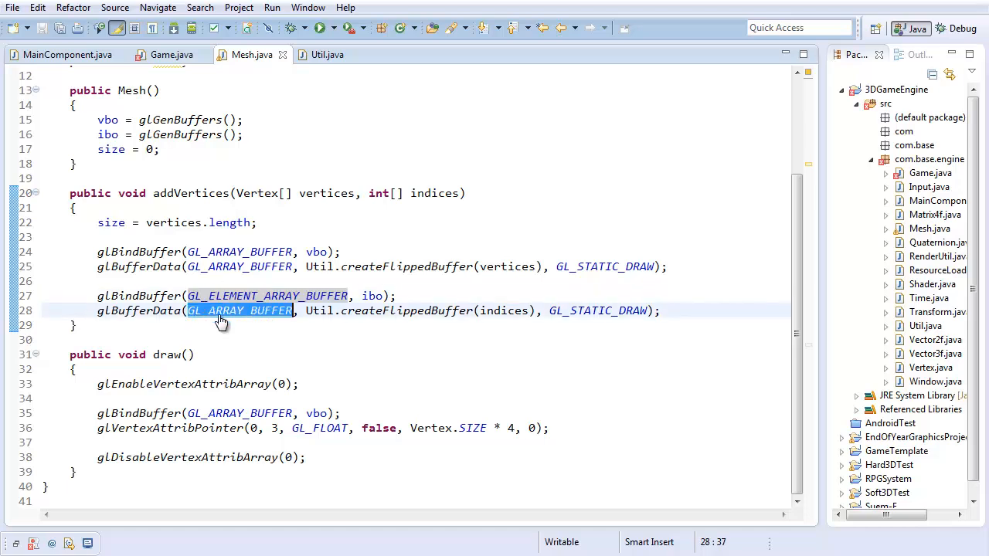
pyautogui.hotkey('ctrl', 'v')
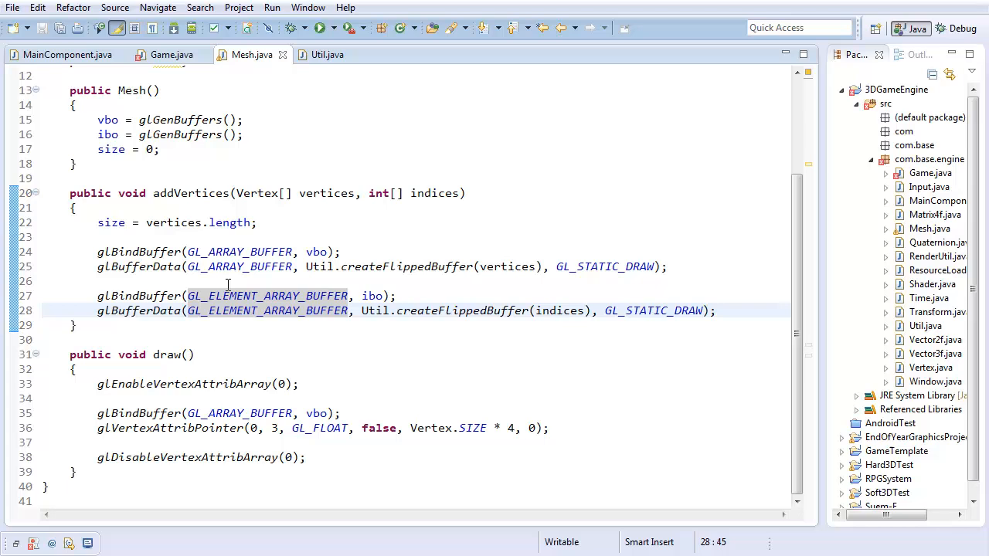
# Add glBindBuffer(GL_ELEMENT_ARRAY_BUFFER, ibo) in draw() after the attribute pointer line and save.
pyautogui.click(318, 442)
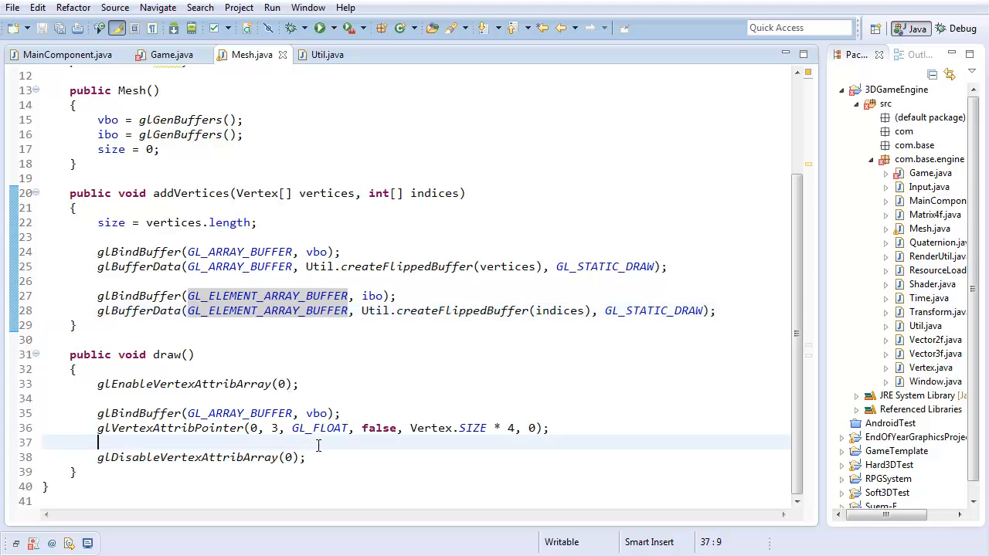
pyautogui.press('Return')
pyautogui.press('Return')
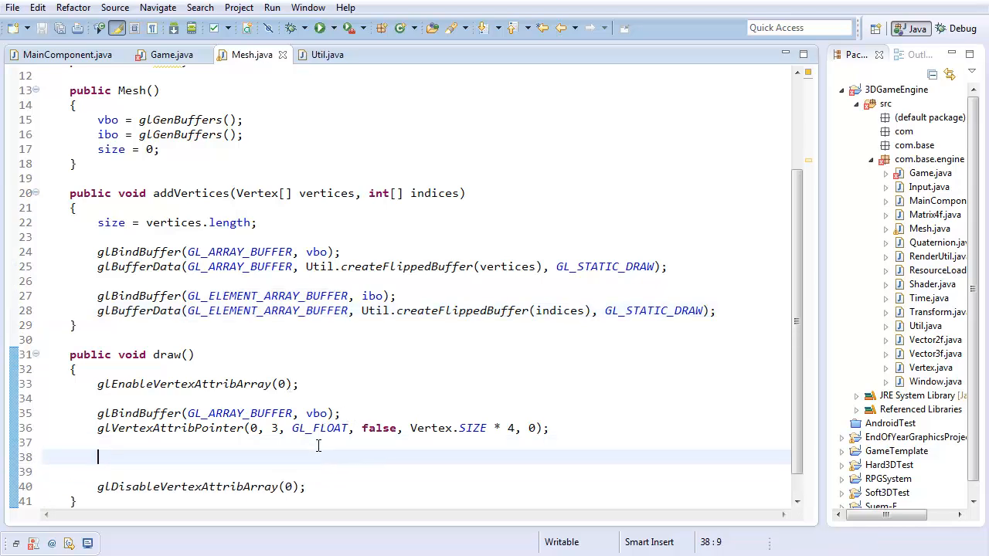
pyautogui.write('gl')
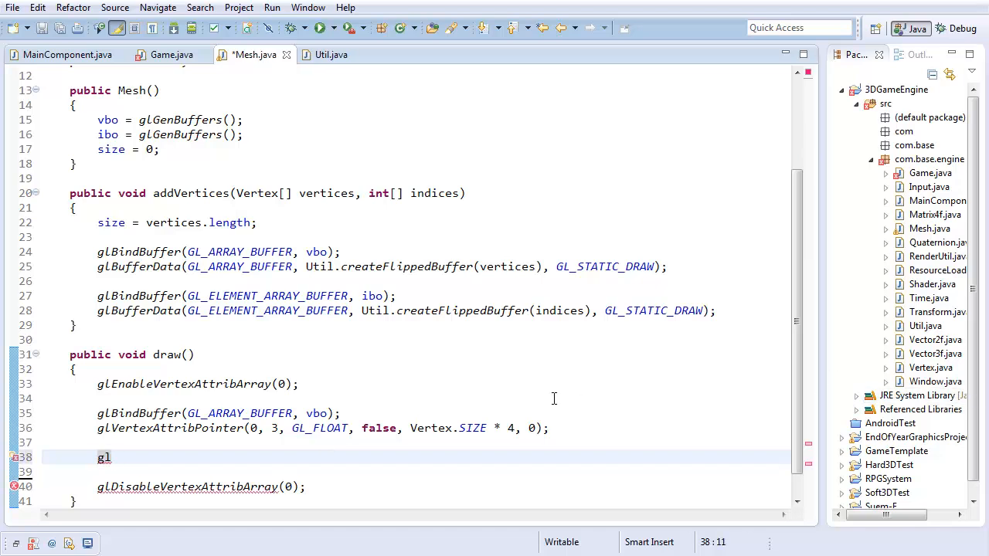
pyautogui.moveTo(557, 428); pyautogui.dragTo(97, 414)
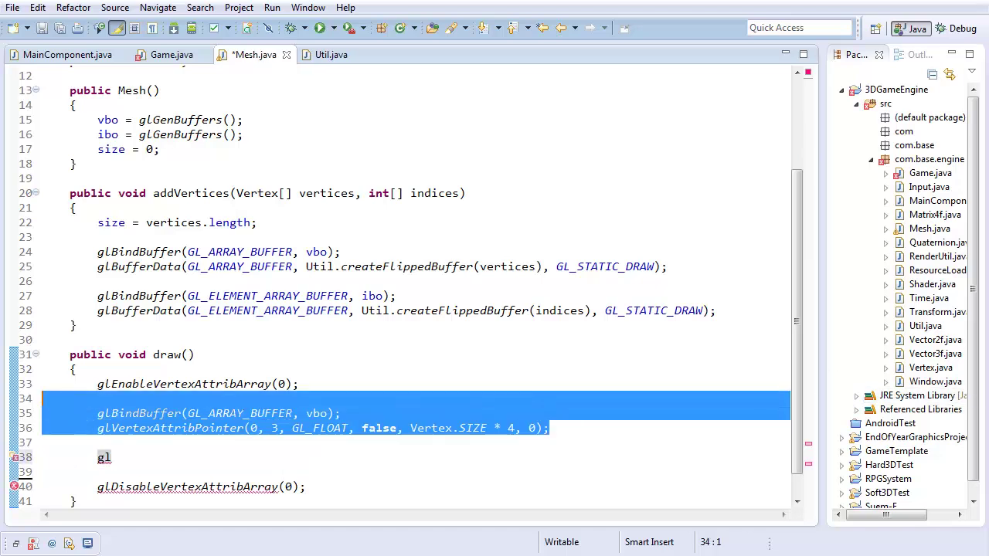
pyautogui.click(158, 457)
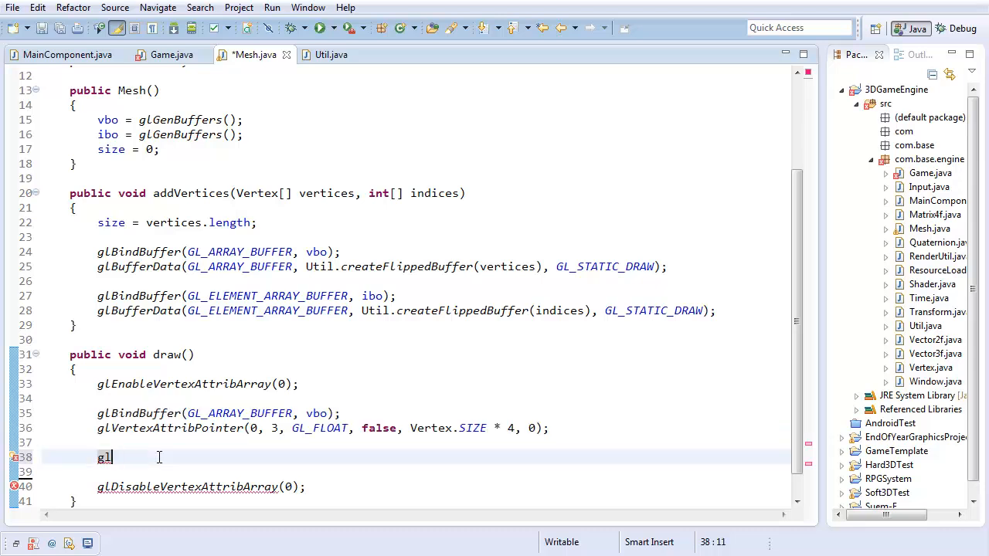
pyautogui.write('BindBuffer(GL')
pyautogui.write('_ELEMENT_ARRAY_')
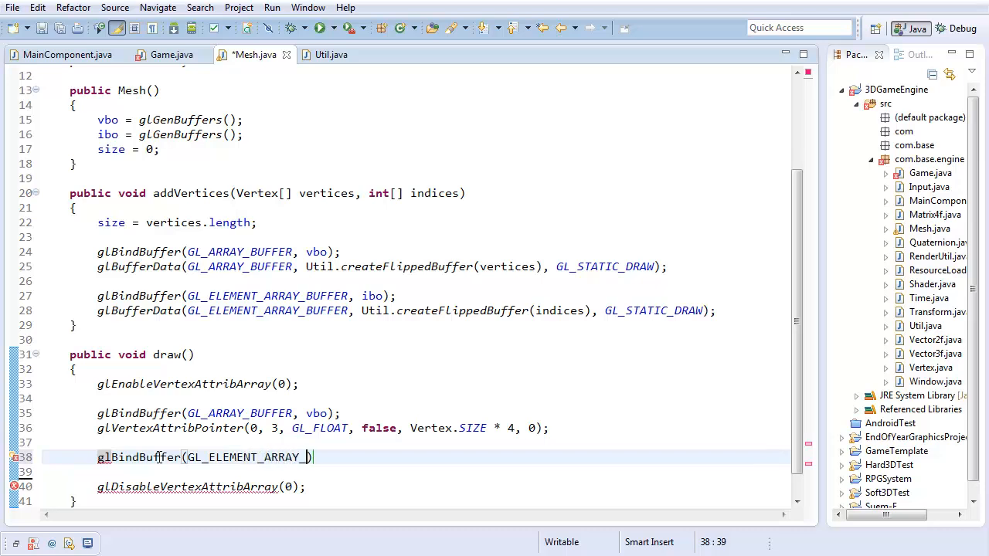
pyautogui.write('BUFFER, ibo);')
pyautogui.hotkey('ctrl', 's')
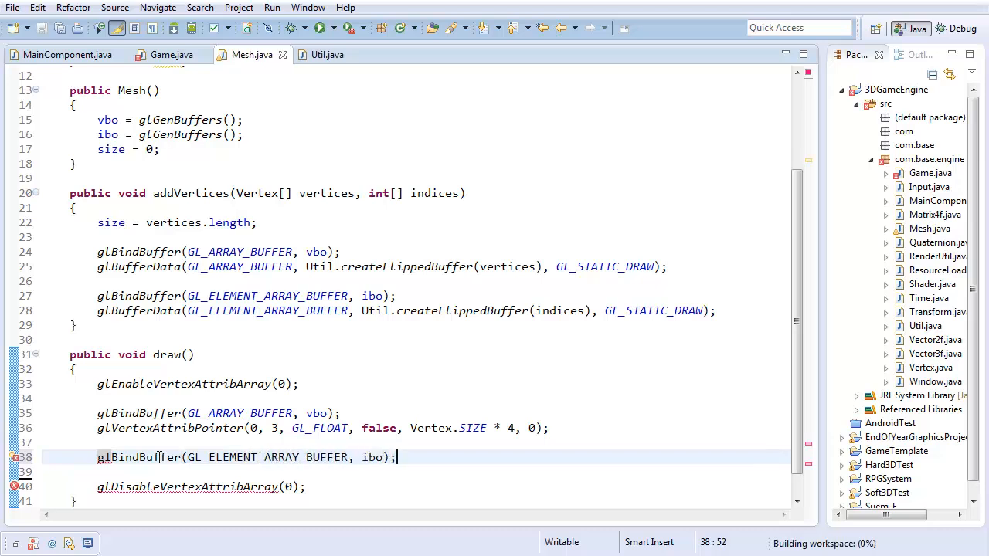
# Start an empty glDrawElements(); call on the next line and save.
pyautogui.press('Return')
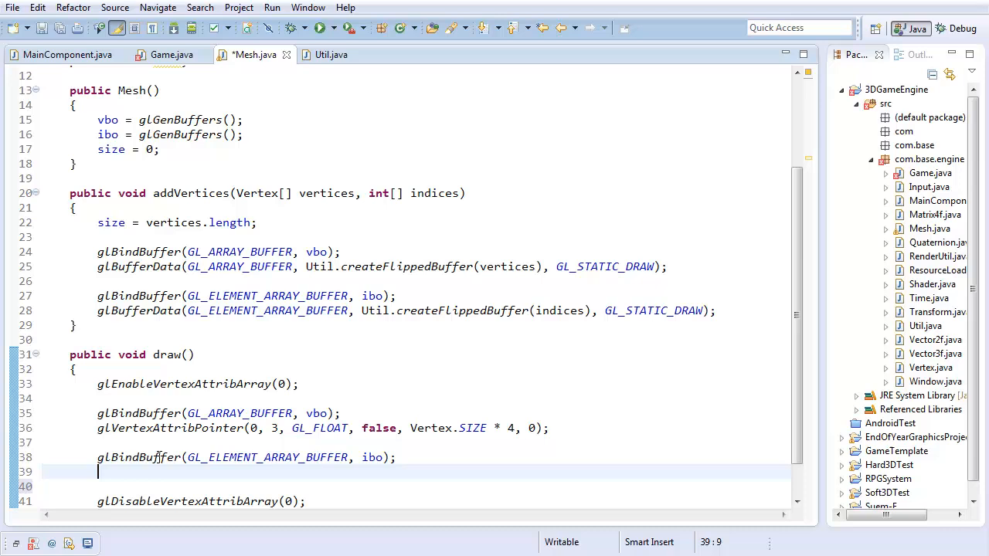
pyautogui.write('gl')
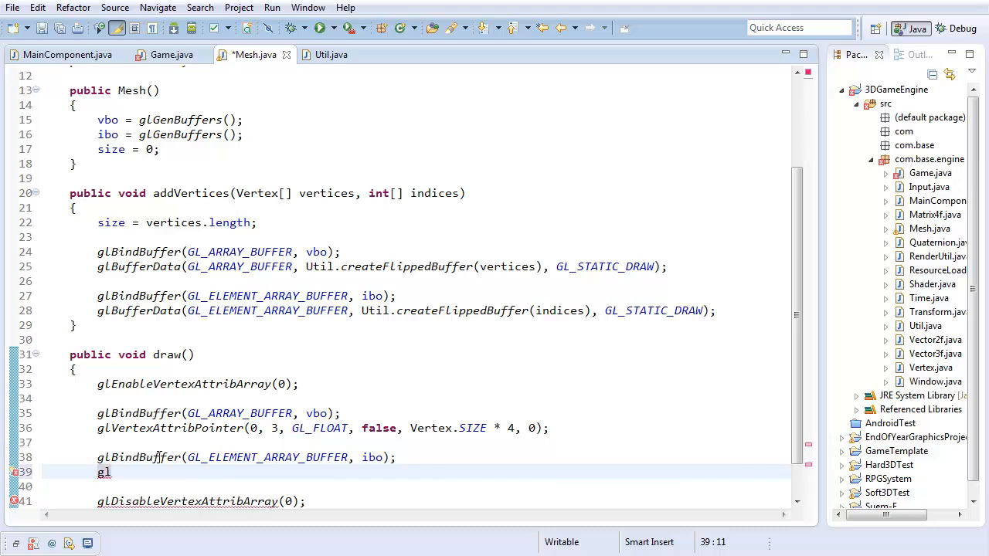
pyautogui.write('DrawEelem')
pyautogui.press('BackSpace')
pyautogui.press('BackSpace')
pyautogui.press('BackSpace')
pyautogui.write('lements(')
pyautogui.hotkey('ctrl', 's')
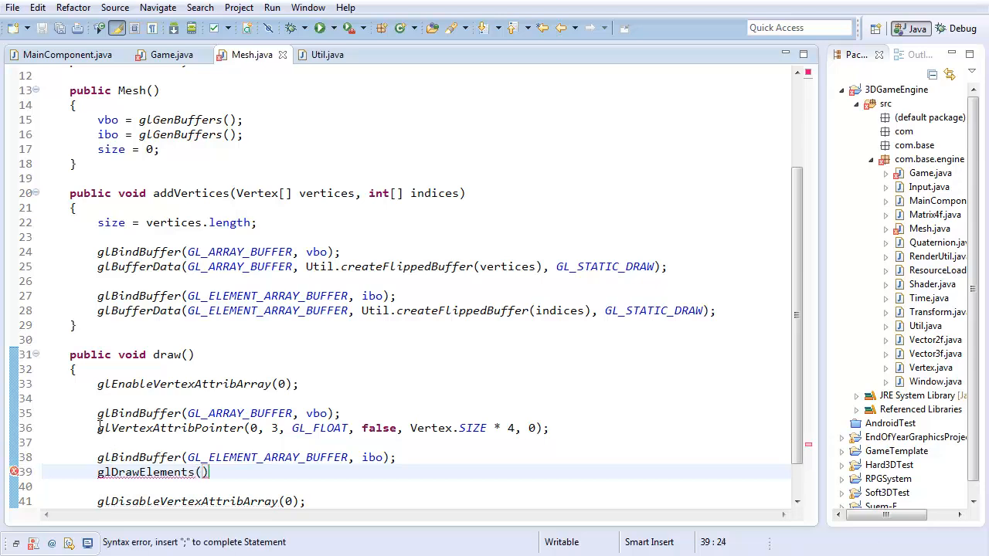
pyautogui.moveTo(98, 414); pyautogui.dragTo(636, 433)
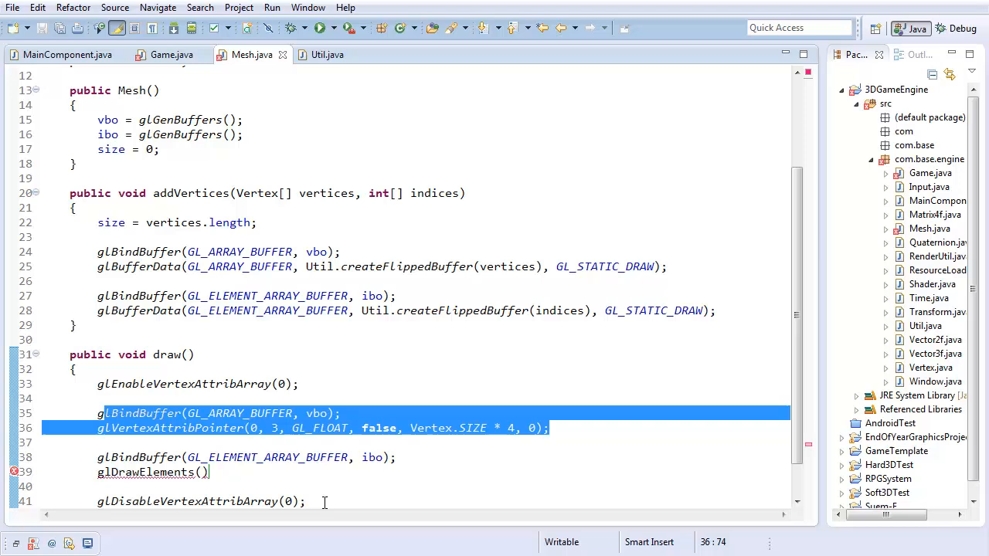
pyautogui.click(298, 475)
pyautogui.write(';')
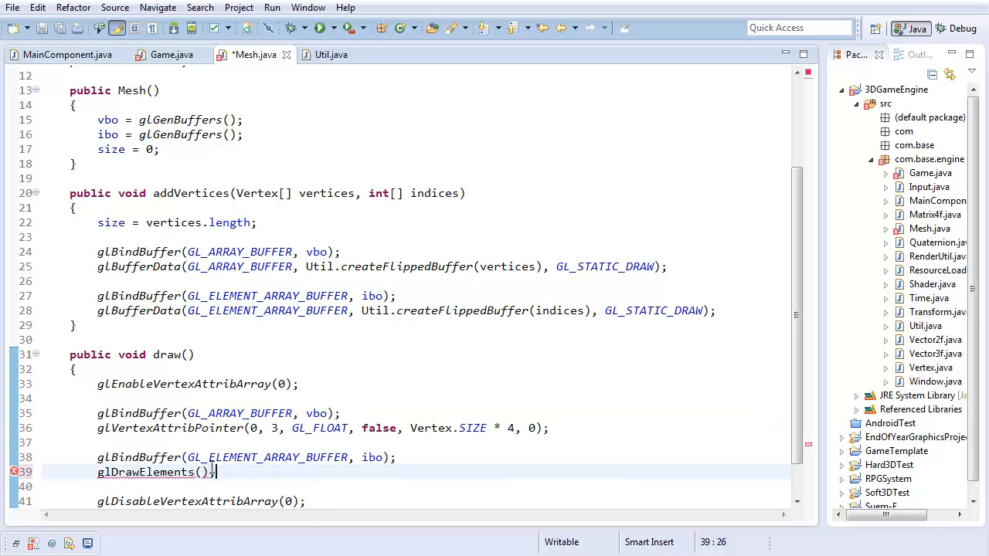
# Begin the glDrawElements arguments with GL_TRIANGLES and size, saving.
pyautogui.hotkey('ctrl', 's')
pyautogui.click(202, 472)
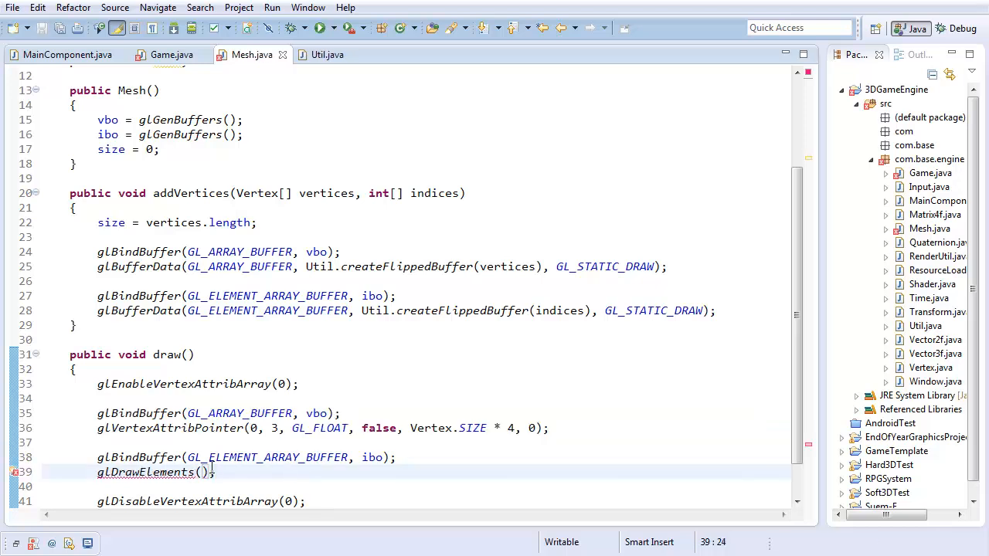
pyautogui.write('GL_TR')
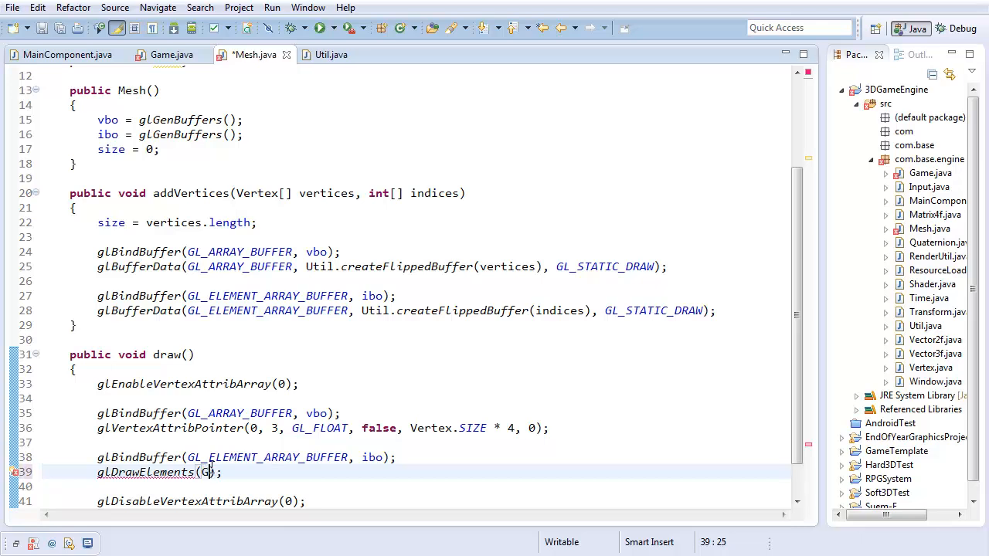
pyautogui.write('IANGLES,')
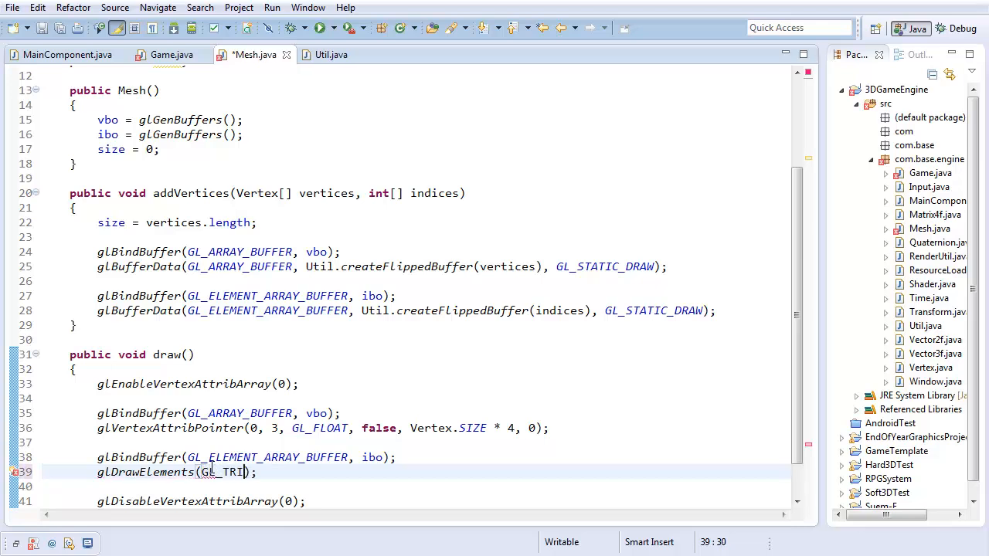
pyautogui.write('ANGLES,')
pyautogui.hotkey('ctrl', 's')
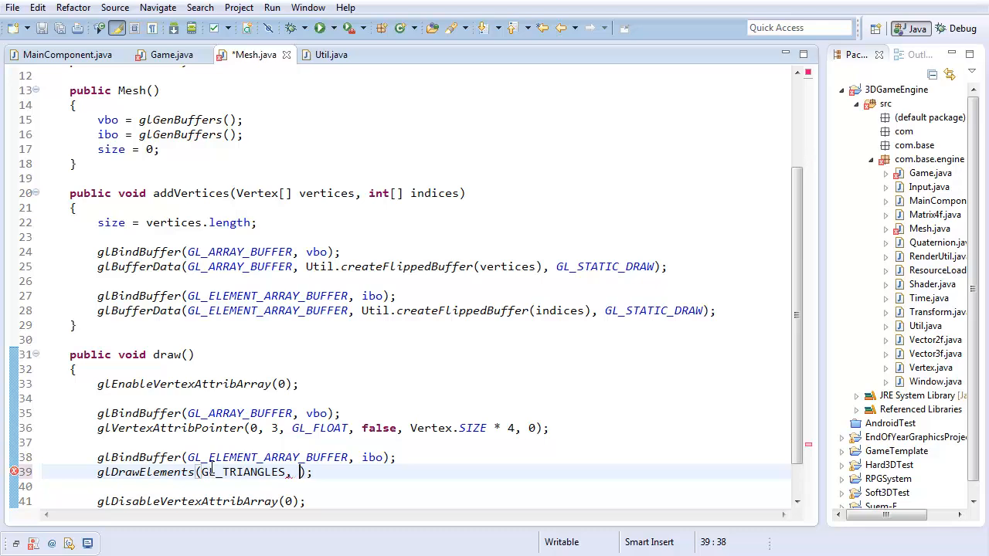
pyautogui.write('size')
pyautogui.hotkey('ctrl', 's')
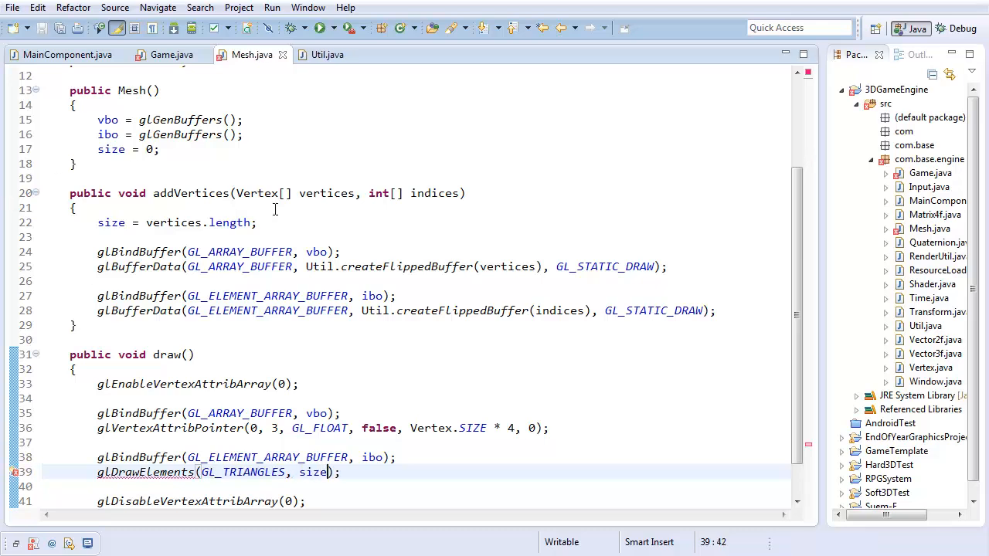
# Change size = vertices.length to indices.length in addVertices and save.
pyautogui.doubleClick(433, 193)
pyautogui.hotkey('ctrl', 'c')
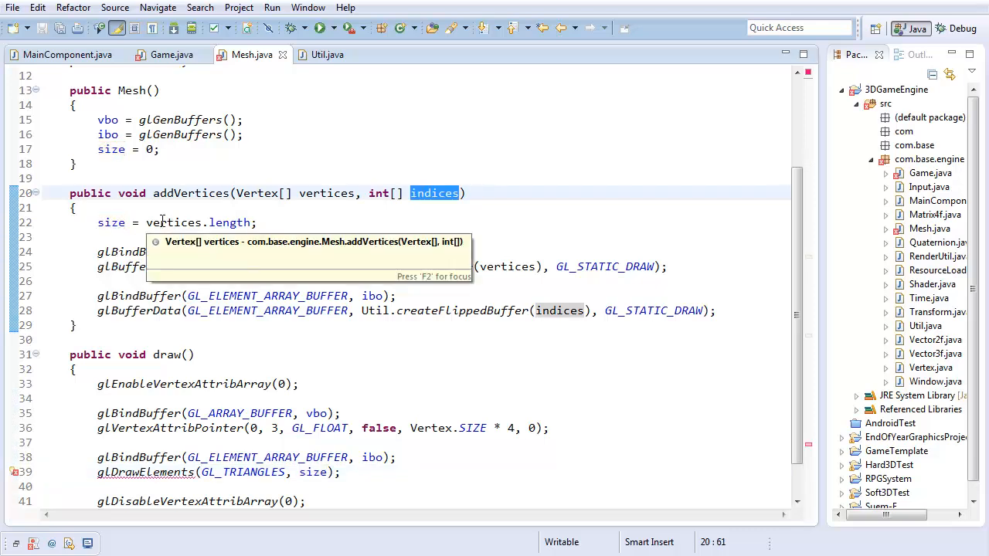
pyautogui.doubleClick(162, 222)
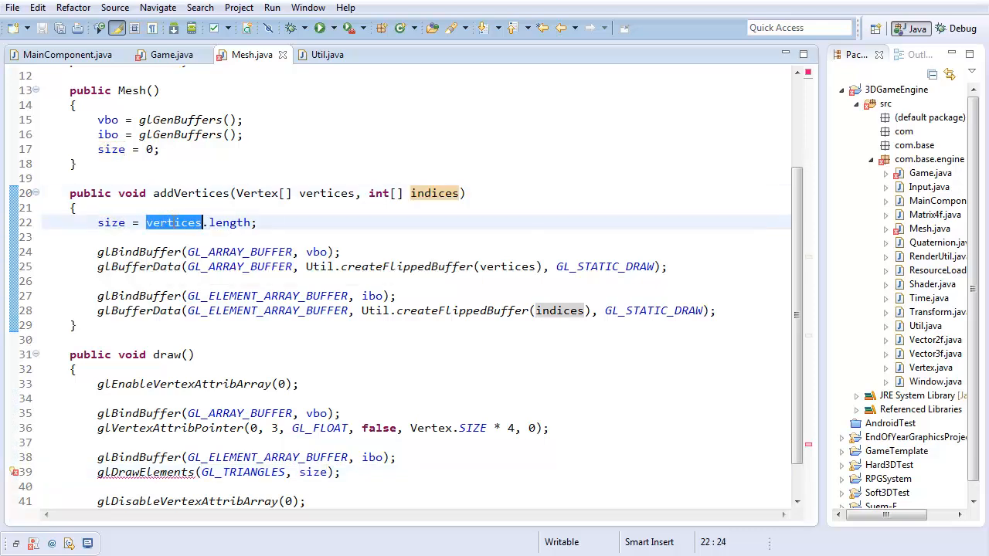
pyautogui.hotkey('ctrl', 'v')
pyautogui.hotkey('ctrl', 's')
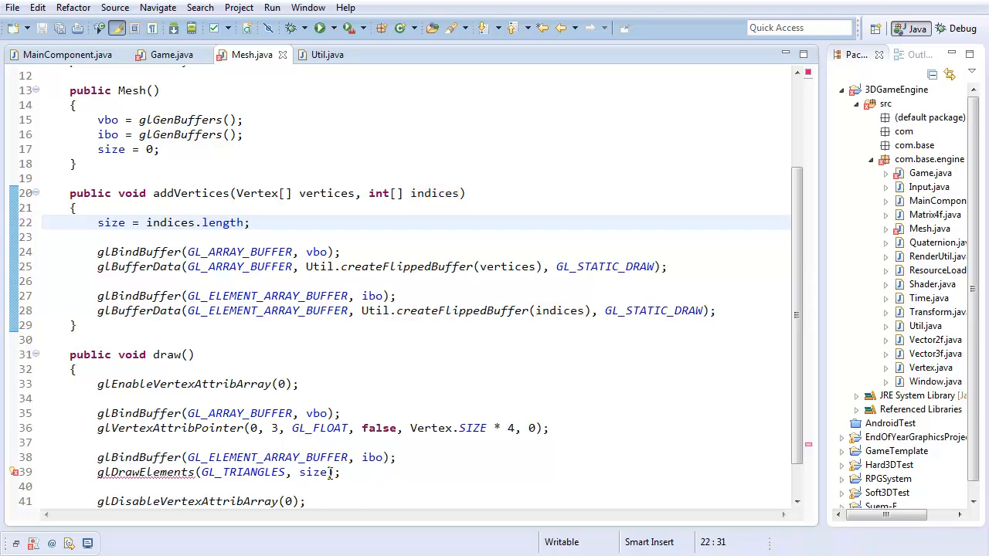
# Finish glDrawElements(GL_TRIANGLES, size, GL_UNSIGNED_INT, 0) and save Mesh.java.
pyautogui.click(331, 472)
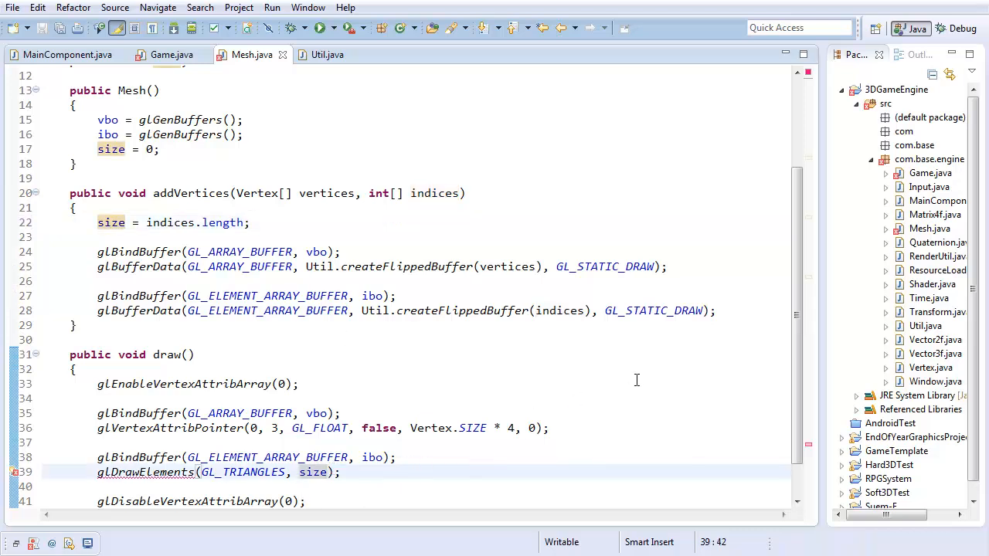
pyautogui.write(', ')
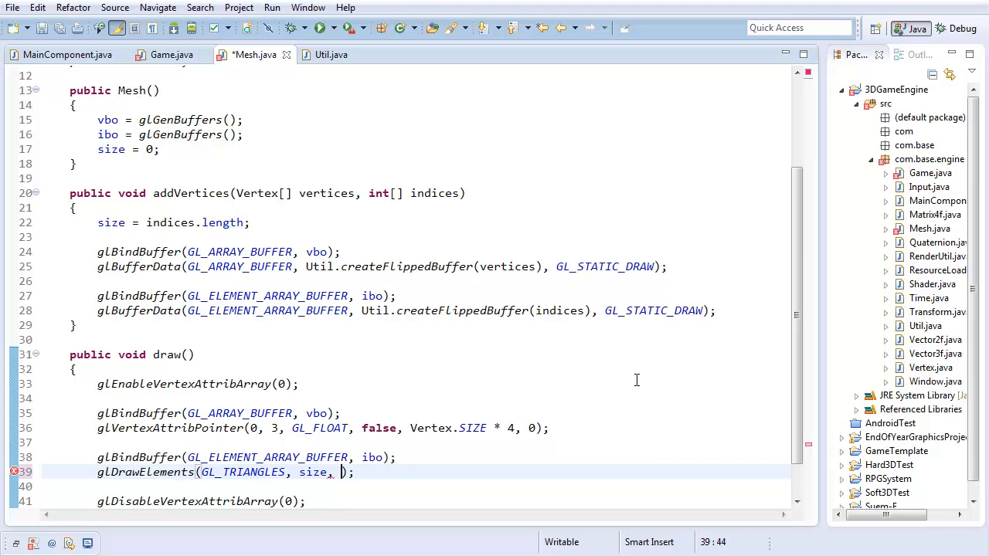
pyautogui.write('GL_UNSIGN')
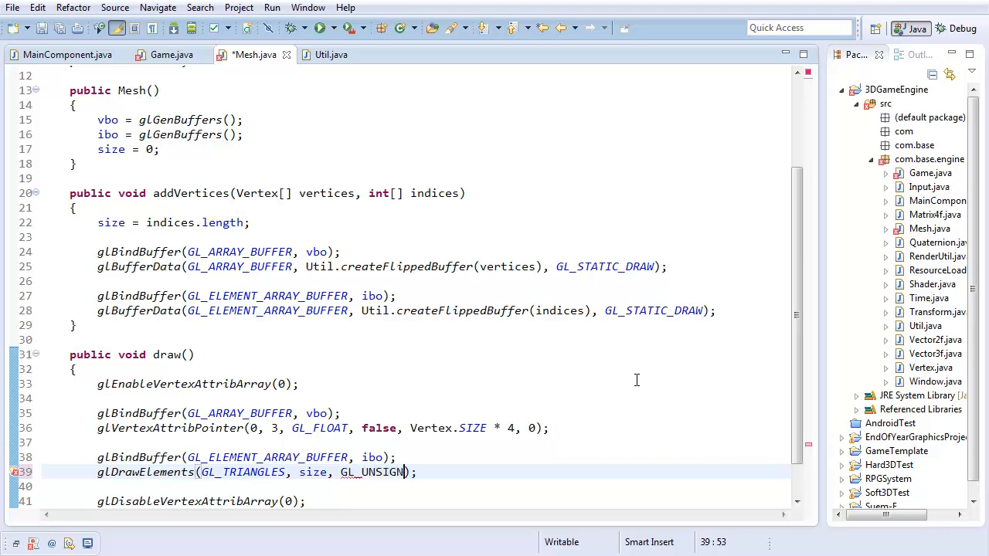
pyautogui.write('ED_INT,')
pyautogui.hotkey('ctrl', 's')
pyautogui.write('0')
pyautogui.hotkey('ctrl', 's')
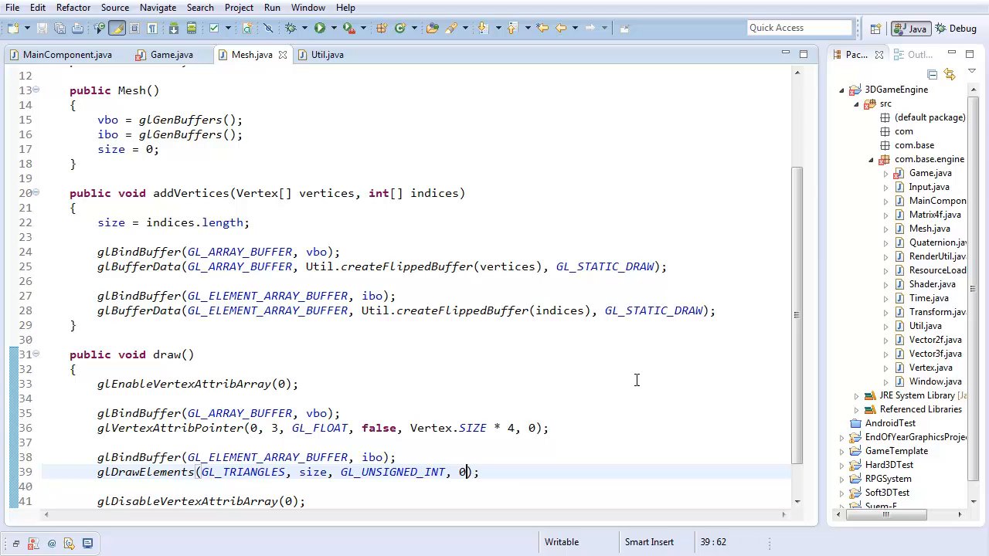
pyautogui.click(487, 472)
pyautogui.scroll(-1, 491, 428)
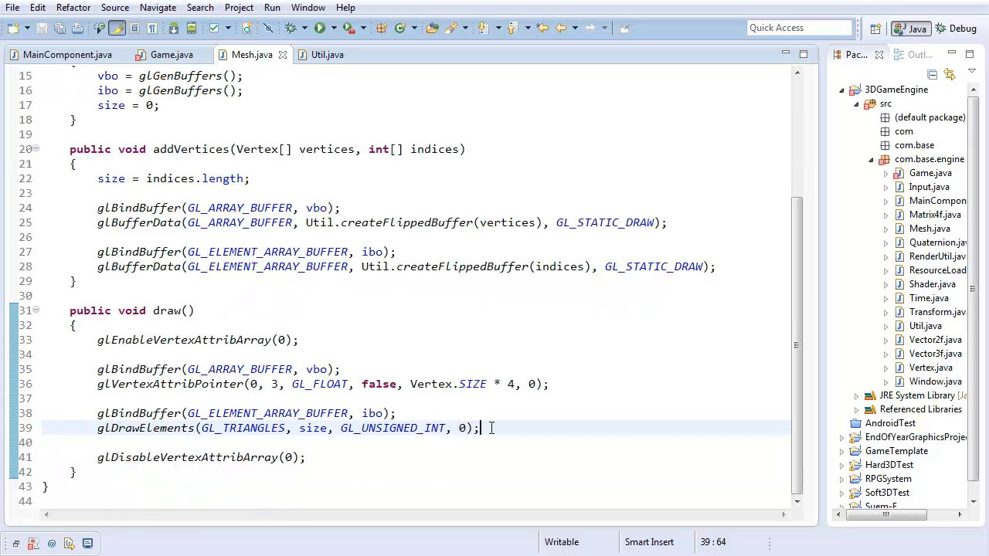
# In Game.java, pass indices as a second argument to mesh.addVertices and save.
pyautogui.click(166, 56)
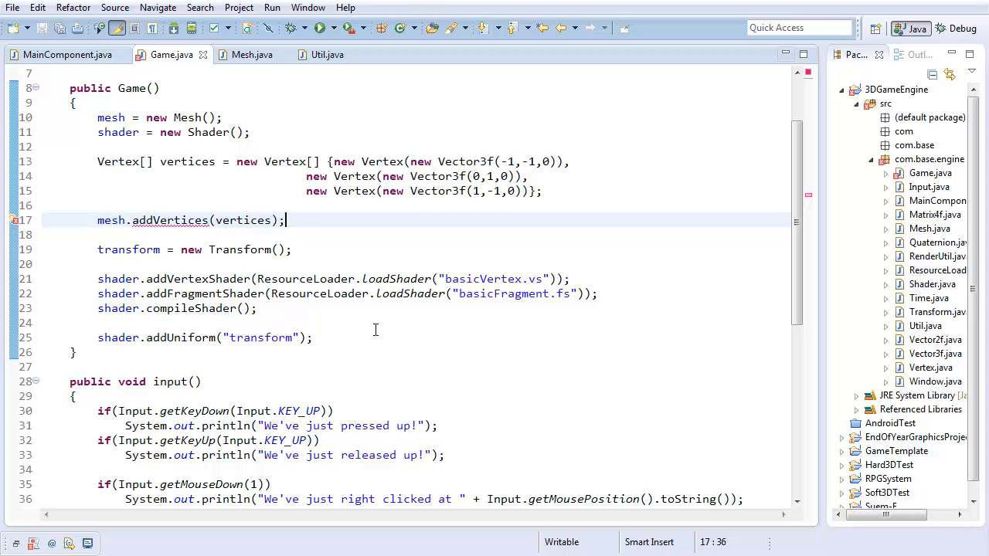
pyautogui.click(375, 320)
pyautogui.scroll(2, 376, 321)
pyautogui.click(368, 308)
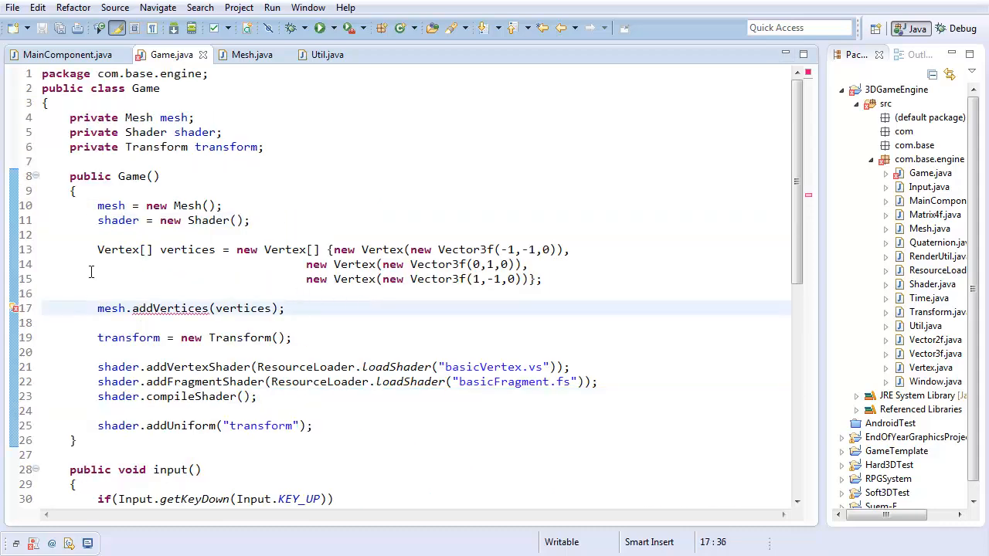
pyautogui.click(276, 309)
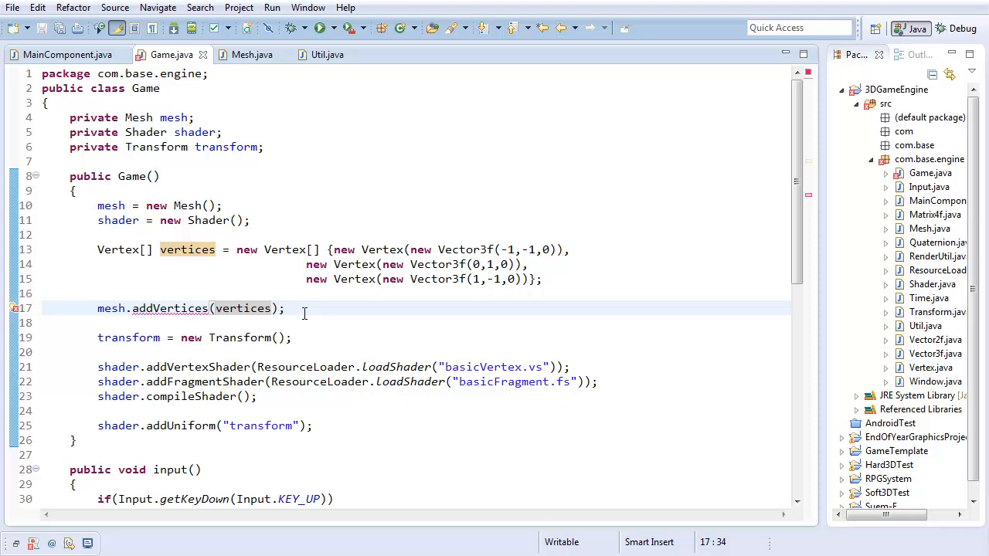
pyautogui.write(', i')
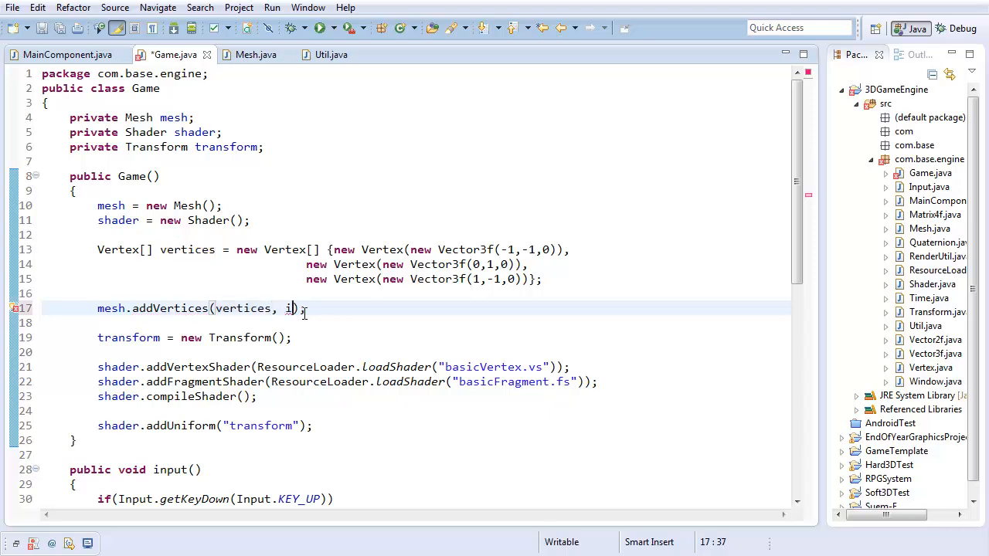
pyautogui.write('ndices')
pyautogui.hotkey('ctrl', 's')
# Open blank lines above the addVertices call for the indices declaration.
pyautogui.press('Up')
pyautogui.press('Up')
pyautogui.press('Return')
pyautogui.press('Return')
pyautogui.hotkey('ctrl', 's')
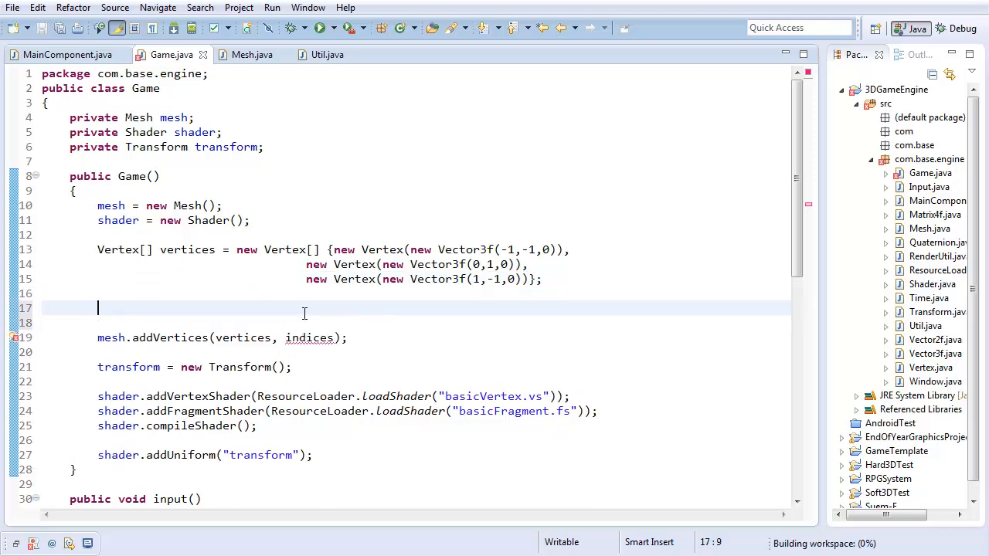
pyautogui.tripleClick(108, 337)
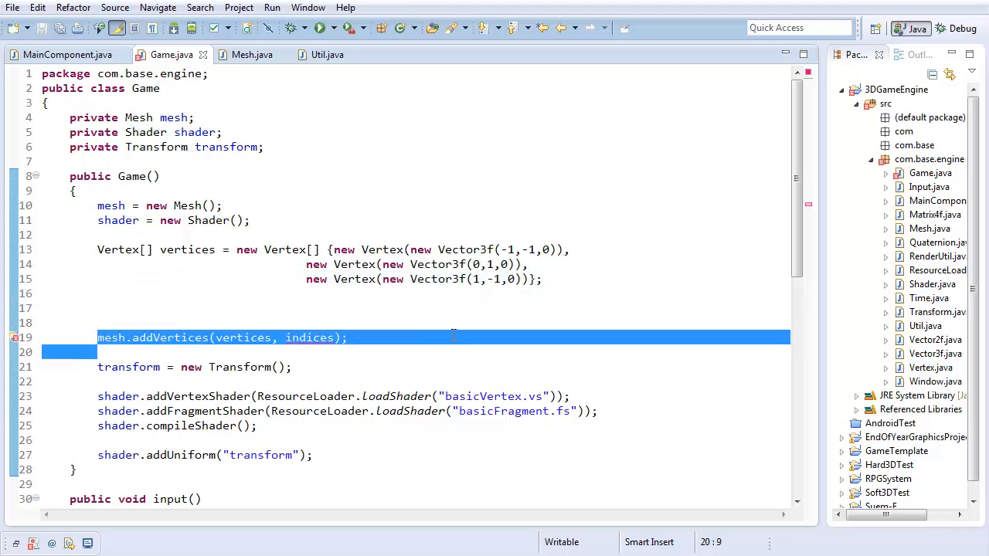
pyautogui.click(438, 337)
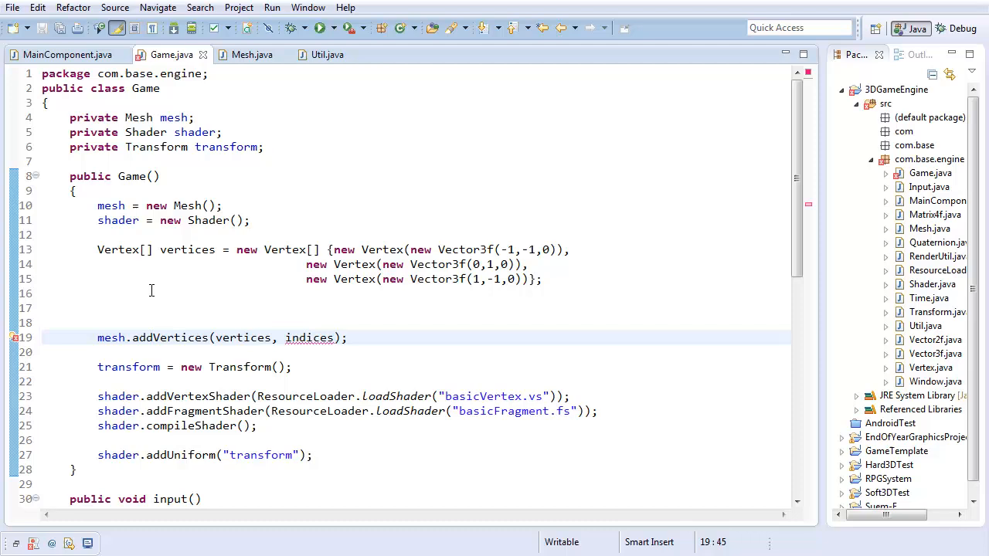
pyautogui.click(119, 293)
pyautogui.press('Down')
pyautogui.write('in')
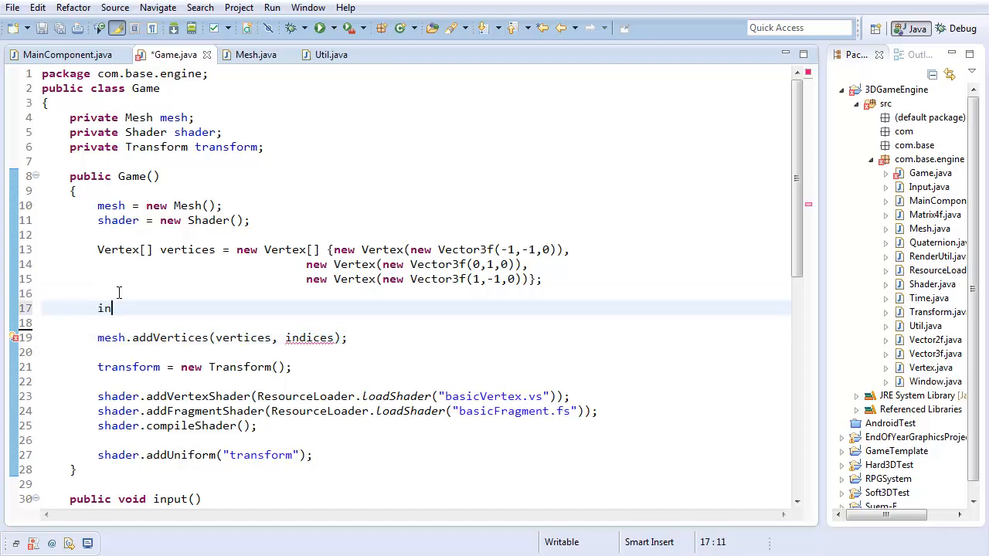
pyautogui.write('t[] indicas')
# Declare int[] indices = new int[]{0,1,2} and save Game.java.
pyautogui.press('BackSpace')
pyautogui.press('BackSpace')
pyautogui.write('es = new i')
pyautogui.press('BackSpace')
pyautogui.write('int[] {}')
pyautogui.hotkey('ctrl', 's')
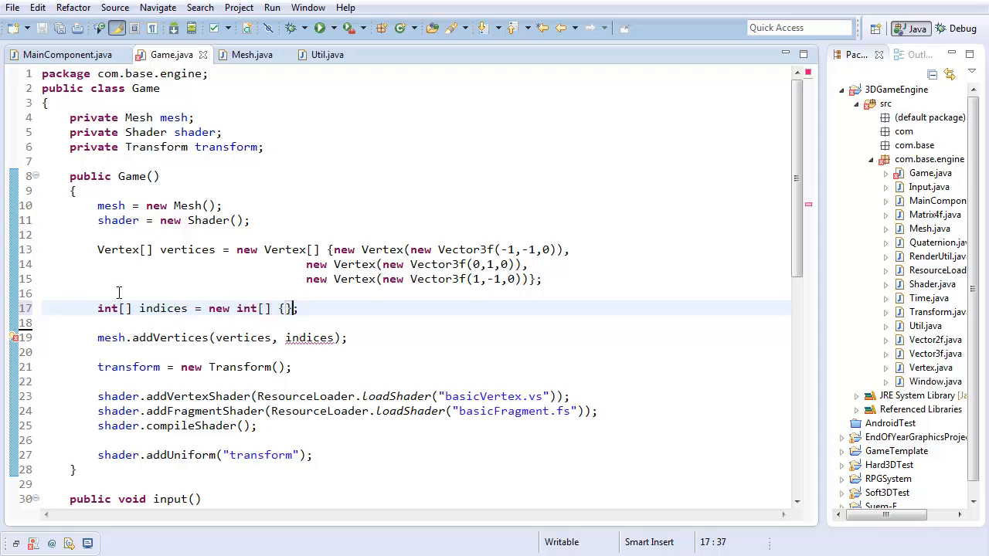
pyautogui.write(';')
pyautogui.press('Left')
pyautogui.press('Left')
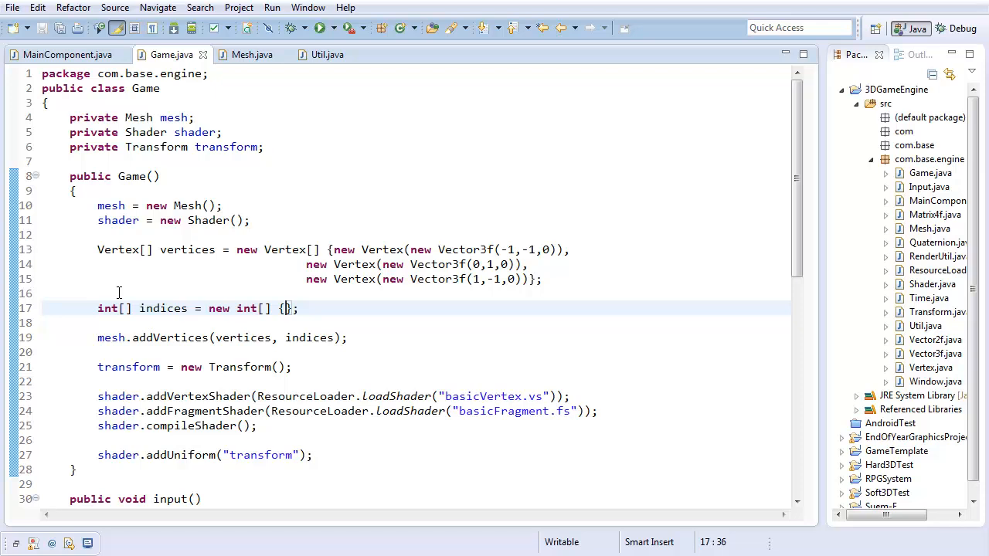
pyautogui.write('0,1,3')
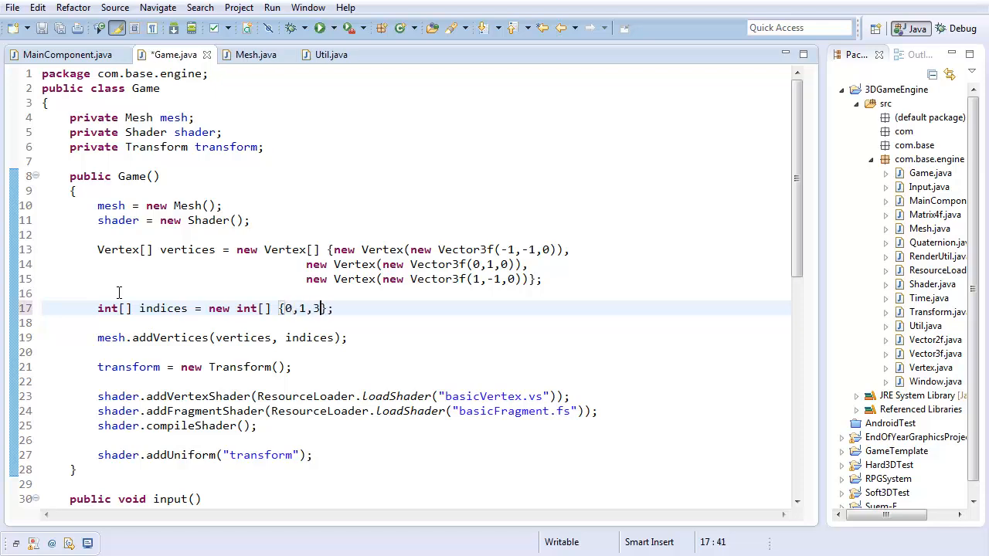
pyautogui.write('2')
pyautogui.hotkey('ctrl', 's')
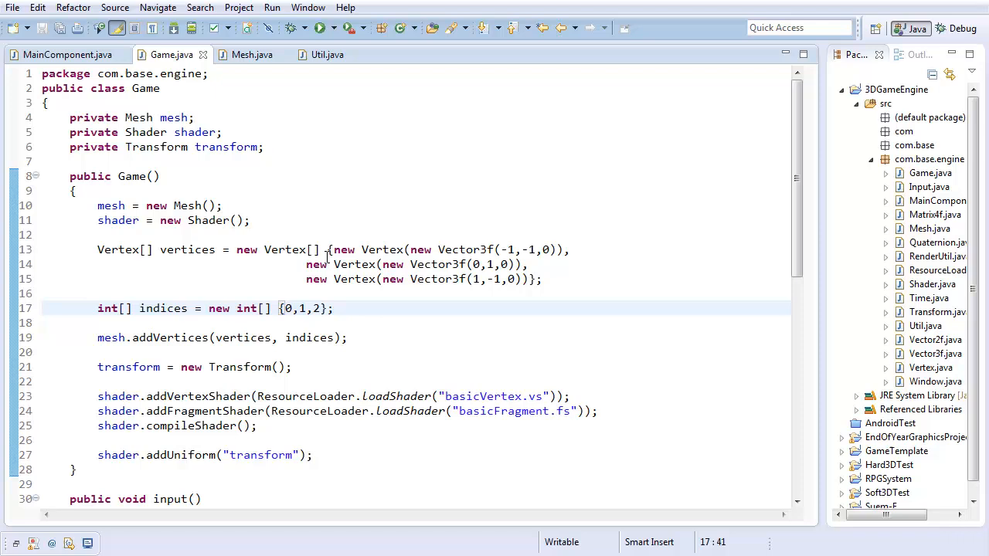
pyautogui.click(335, 250)
pyautogui.moveTo(335, 250); pyautogui.dragTo(541, 279)
pyautogui.click(471, 337)
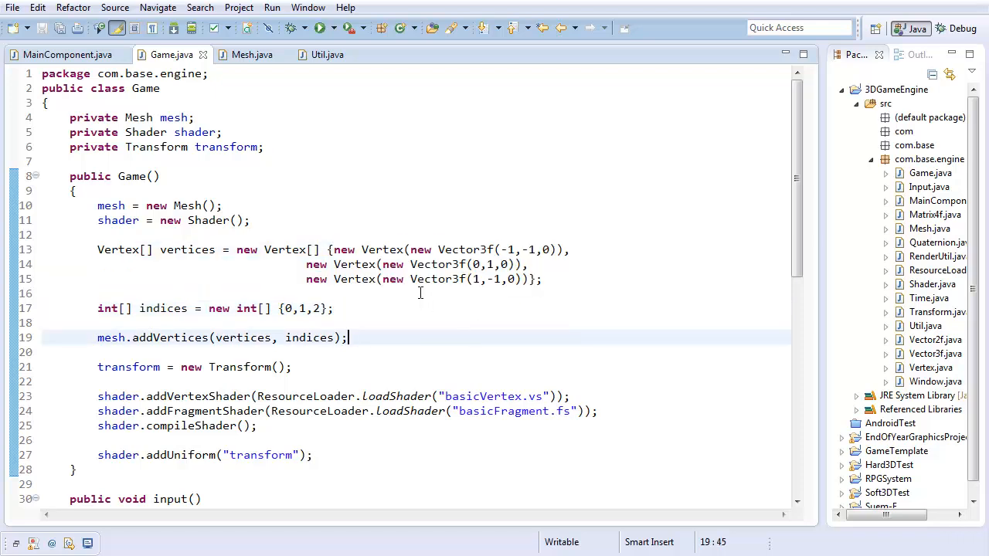
pyautogui.click(320, 32)
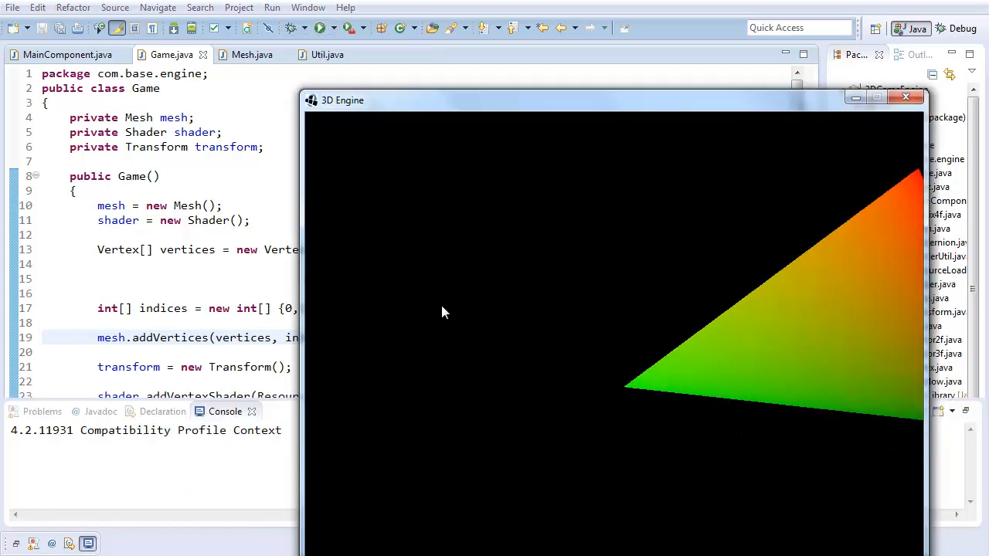
pyautogui.moveTo(418, 100); pyautogui.dragTo(409, 69)
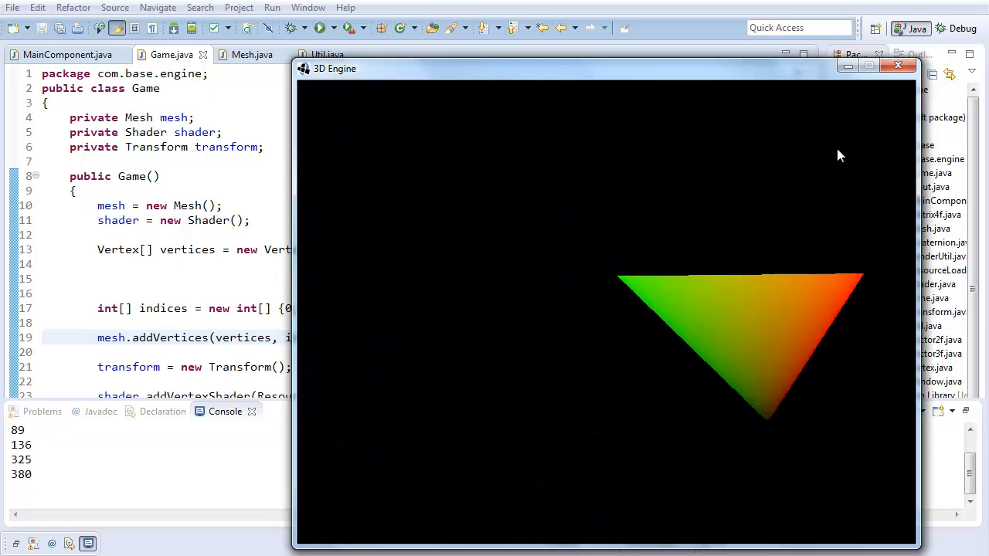
pyautogui.click(905, 70)
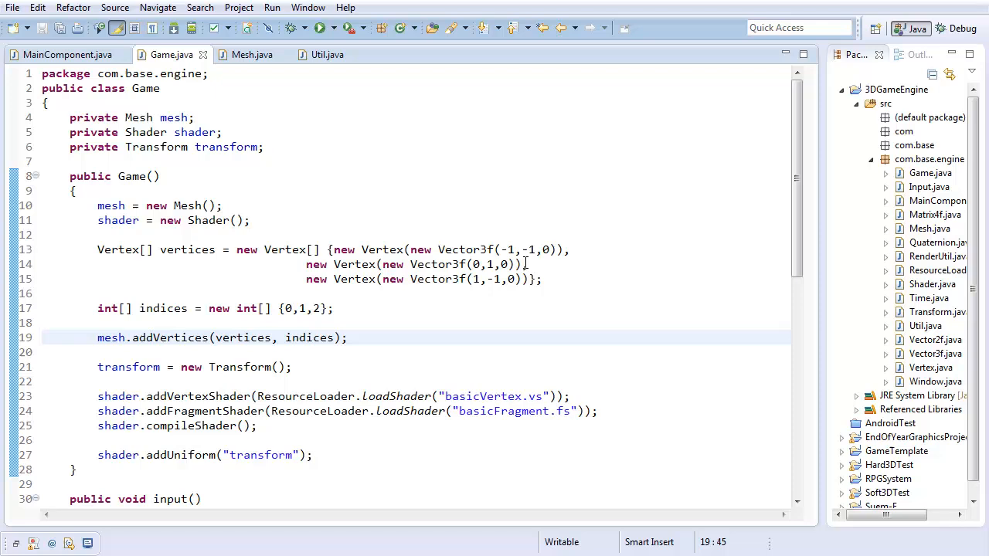
pyautogui.write(',')
pyautogui.click(530, 280)
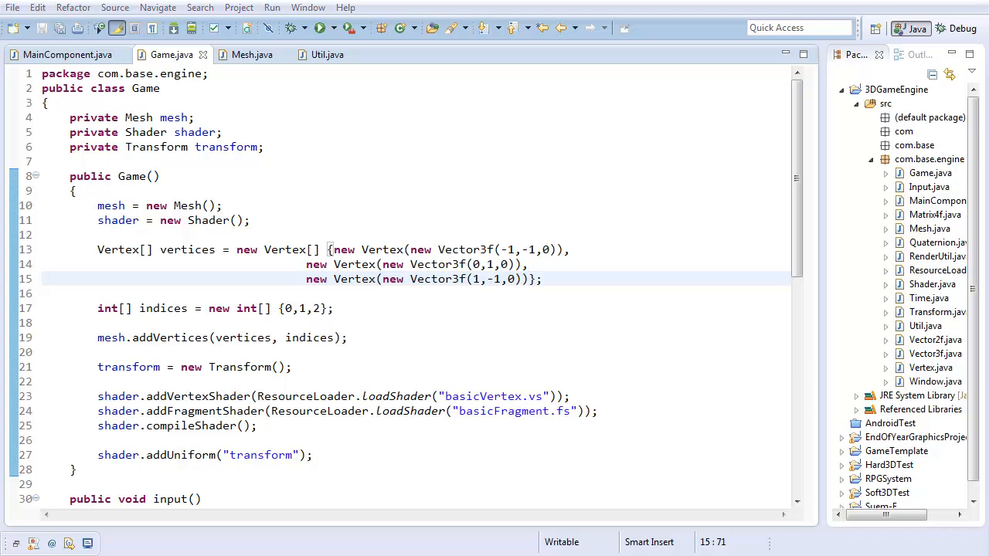
# Add a fourth vertex new Vertex(new Vector3f(0,-1,1)) to the array and save.
pyautogui.click(532, 280)
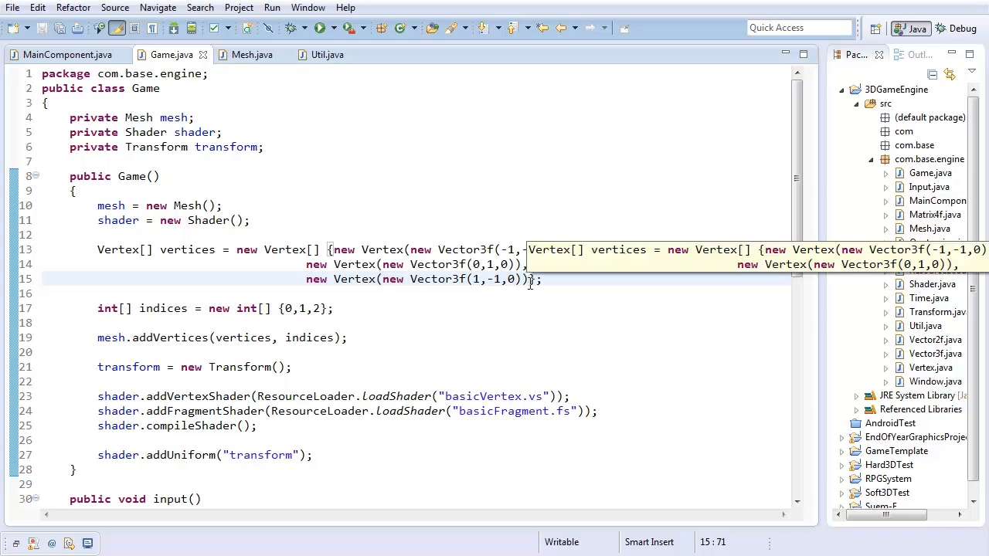
pyautogui.write('}')
pyautogui.press('Return')
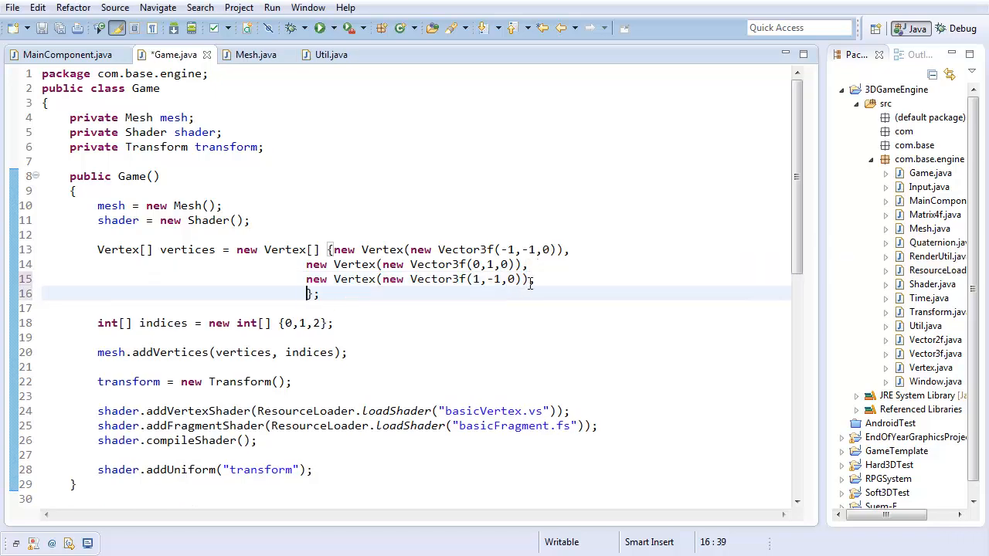
pyautogui.write('new V')
pyautogui.write('ertex(new ')
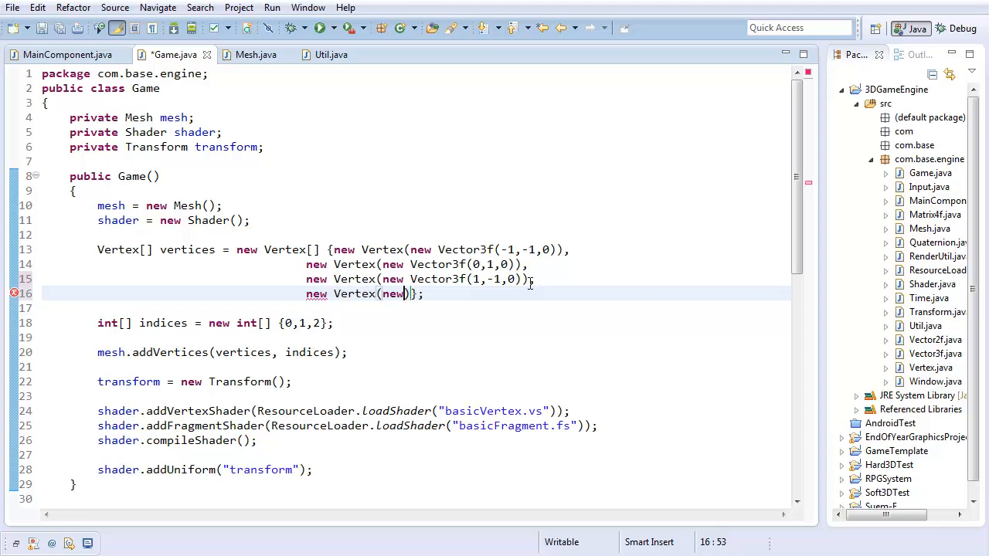
pyautogui.write('Vector3f(')
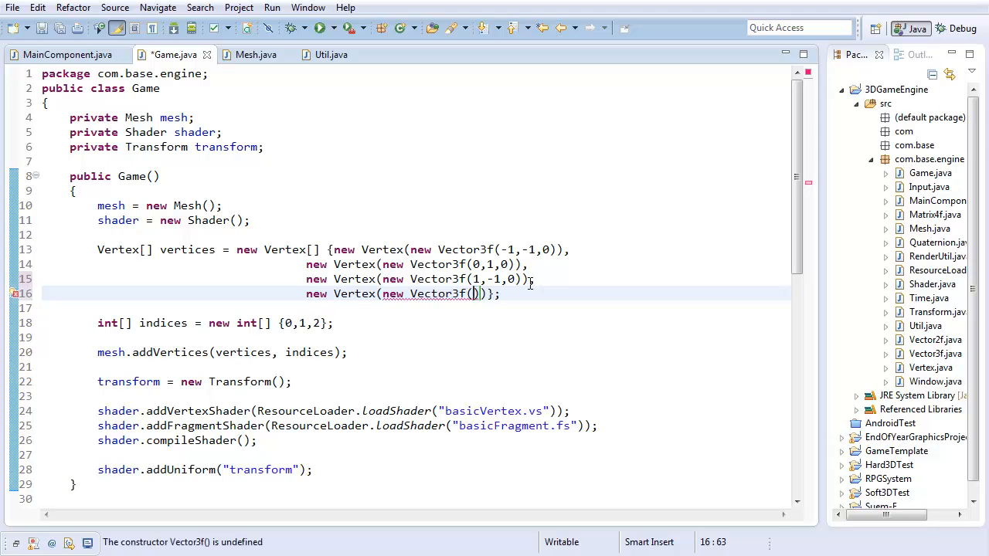
pyautogui.write('0')
pyautogui.write(',-1,1')
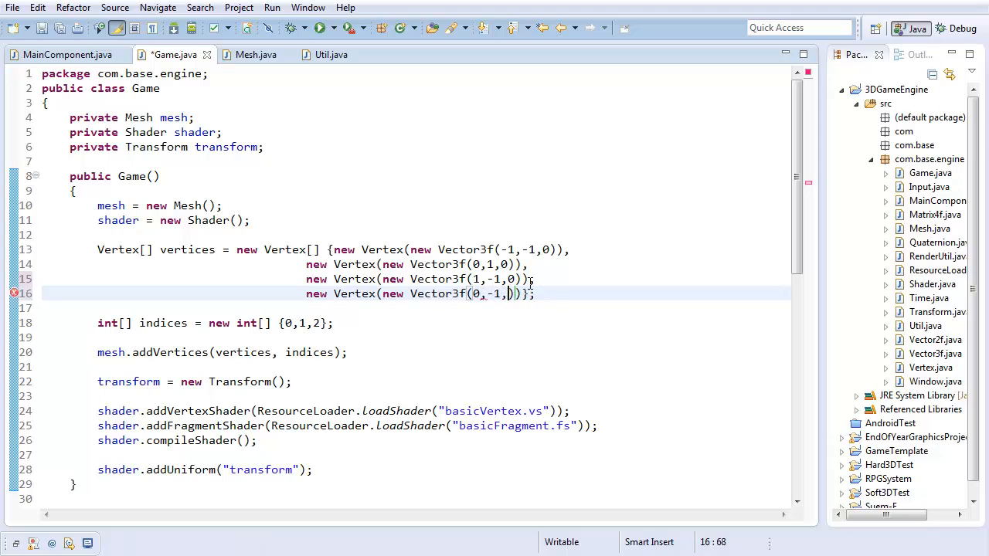
pyautogui.write('))')
pyautogui.hotkey('ctrl', 's')
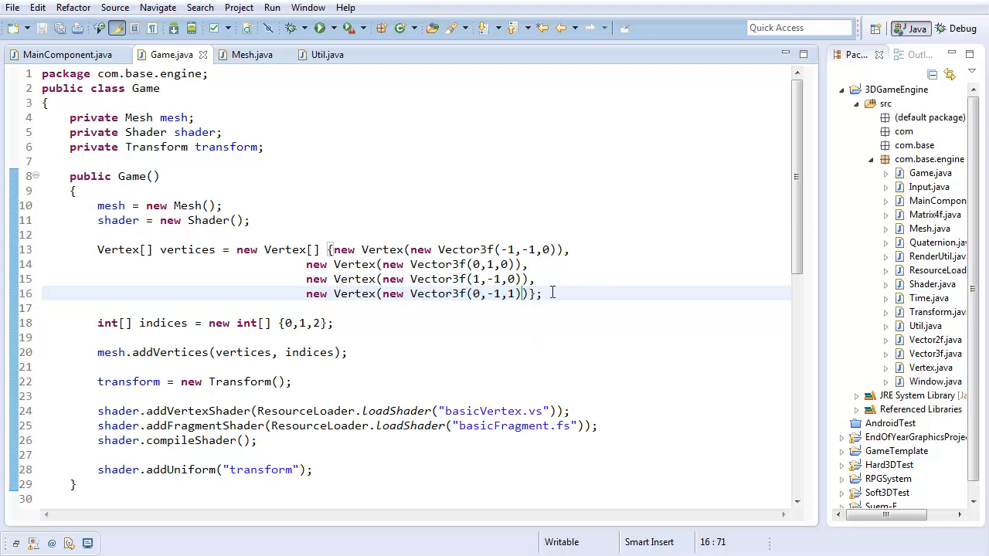
pyautogui.click(319, 323)
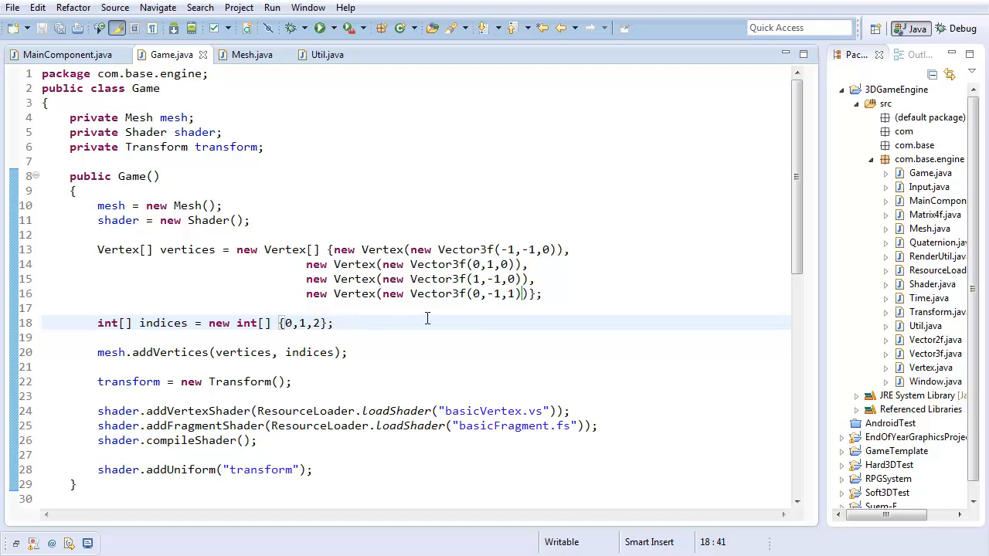
# Tidy the indices array, putting the closing brace on its own line, and save.
pyautogui.press('Left')
pyautogui.press('Left')
pyautogui.press('Right')
pyautogui.press('Delete')
pyautogui.write('3,')
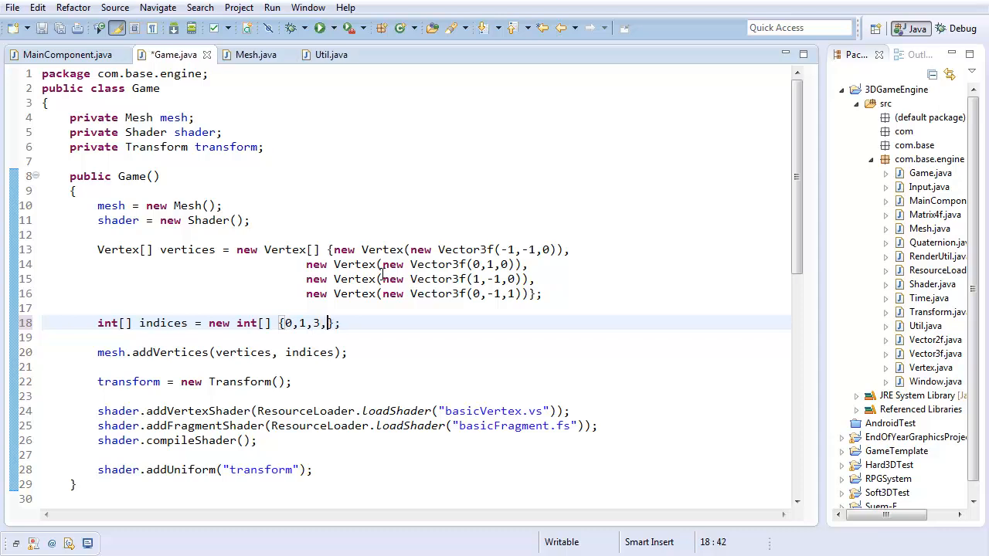
pyautogui.press('Return')
pyautogui.press('Tab')
pyautogui.press('Tab')
pyautogui.press('Tab')
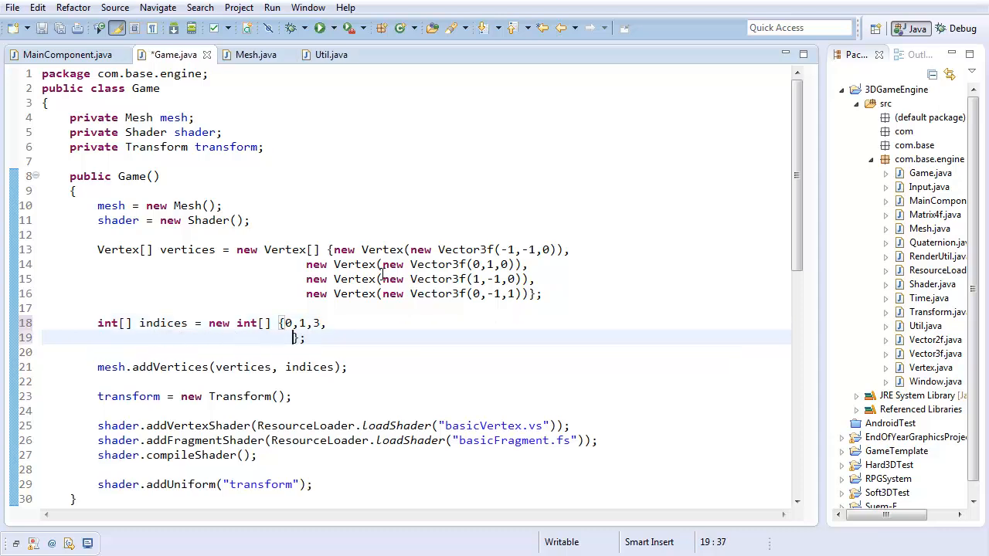
pyautogui.hotkey('ctrl', 's')
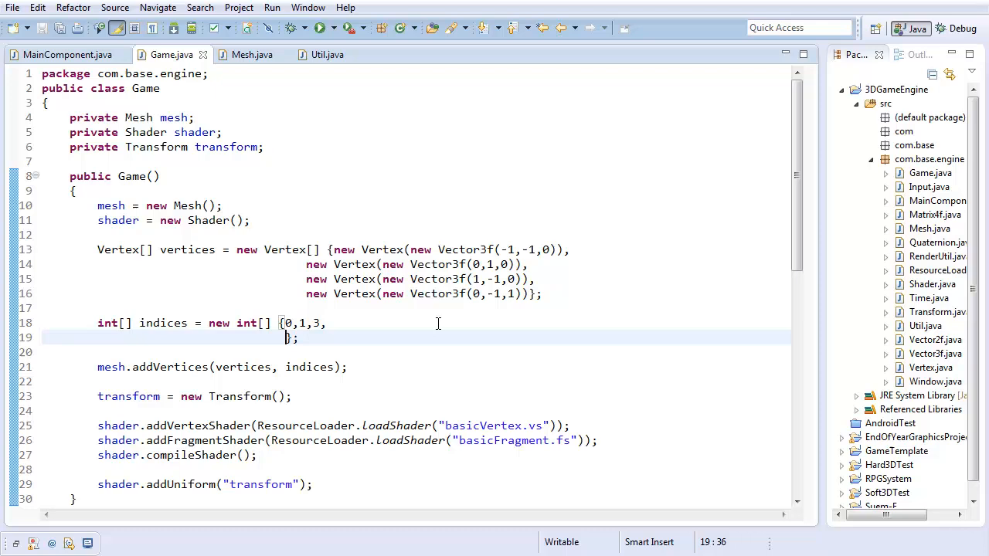
pyautogui.write('3,')
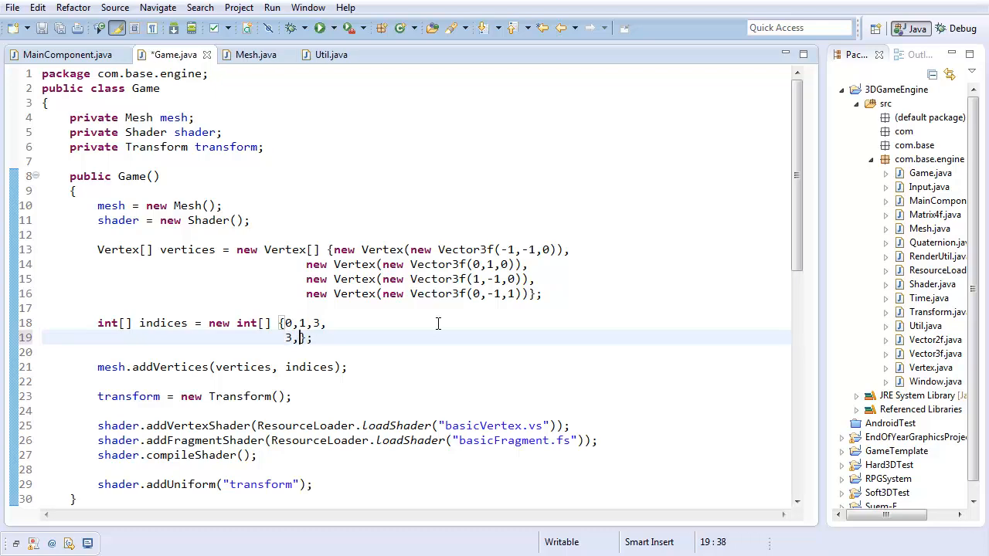
pyautogui.write('1')
pyautogui.write(',')
# Add triangle rows 2,1,0 and 0,2,3 to the indices array and save Game.java.
pyautogui.moveTo(307, 278); pyautogui.dragTo(536, 279)
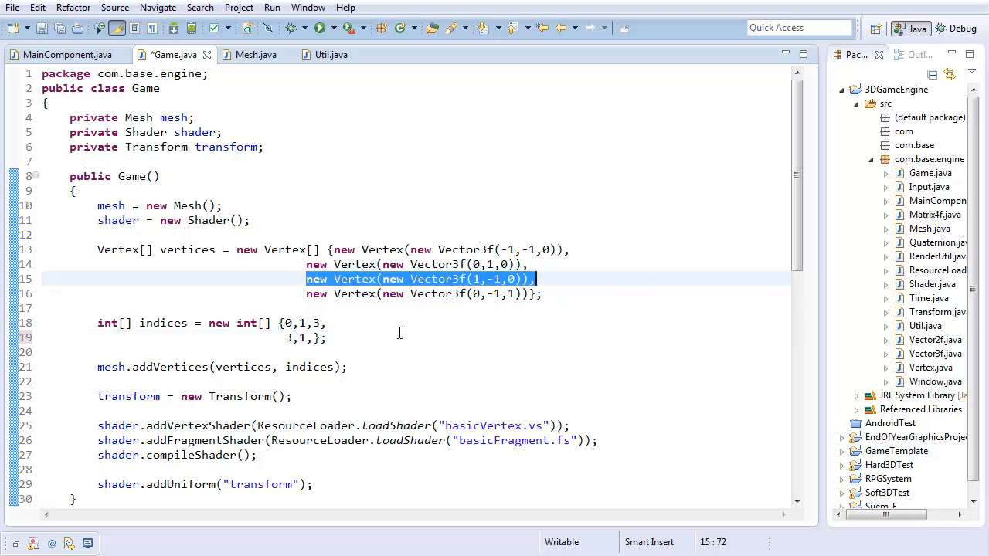
pyautogui.click(317, 338)
pyautogui.write('2,')
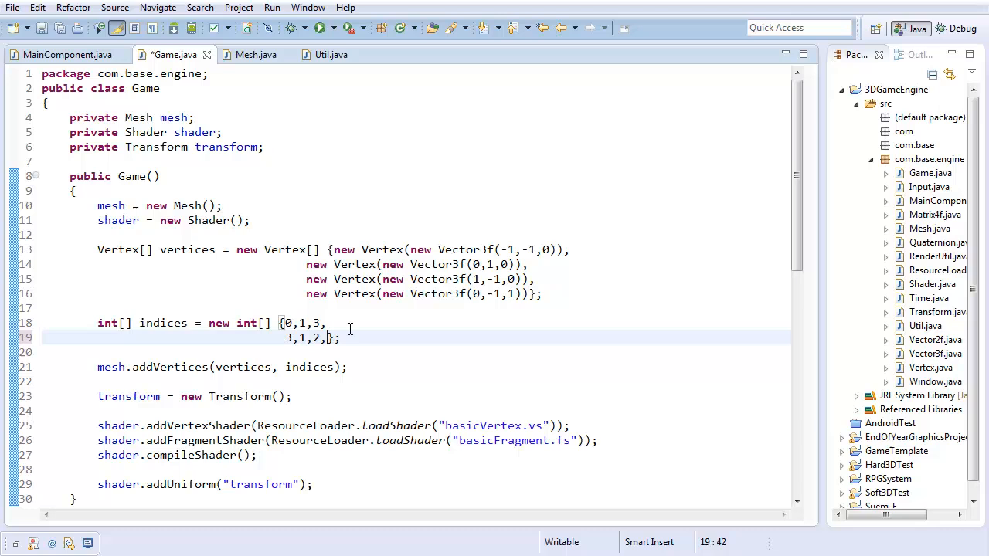
pyautogui.press('Return')
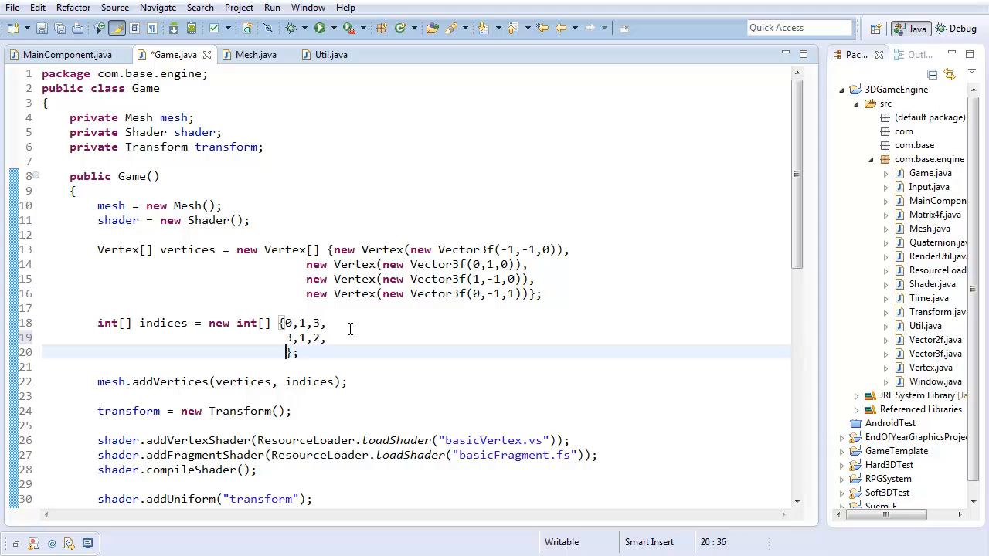
pyautogui.write('2,1,')
pyautogui.write('0')
pyautogui.press('Up')
pyautogui.press('Down')
pyautogui.press('Left')
pyautogui.press('Left')
pyautogui.press('Left')
pyautogui.press('Right')
pyautogui.press('Right')
pyautogui.press('Right')
pyautogui.write(',')
pyautogui.press('Return')
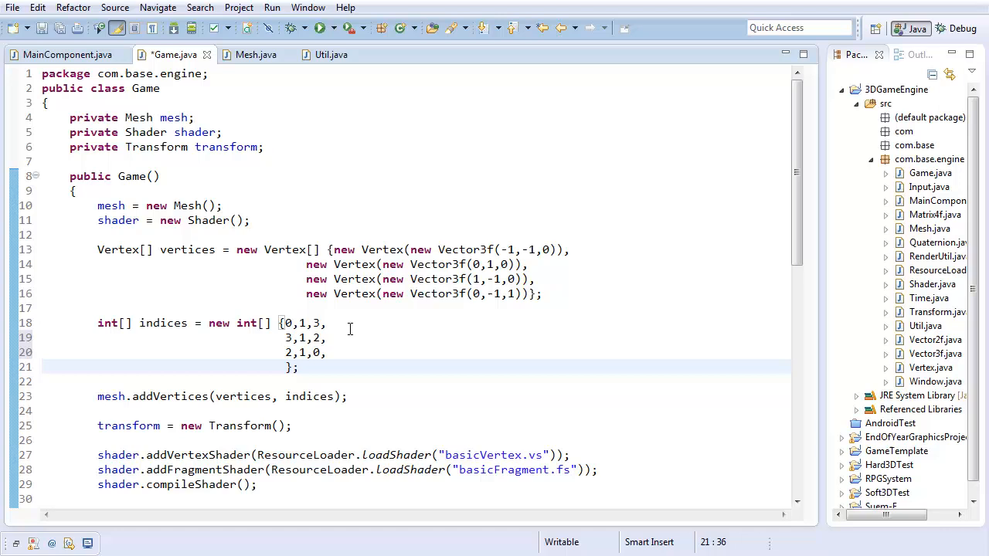
pyautogui.write('0,')
pyautogui.write('2,3')
pyautogui.hotkey('ctrl', 's')
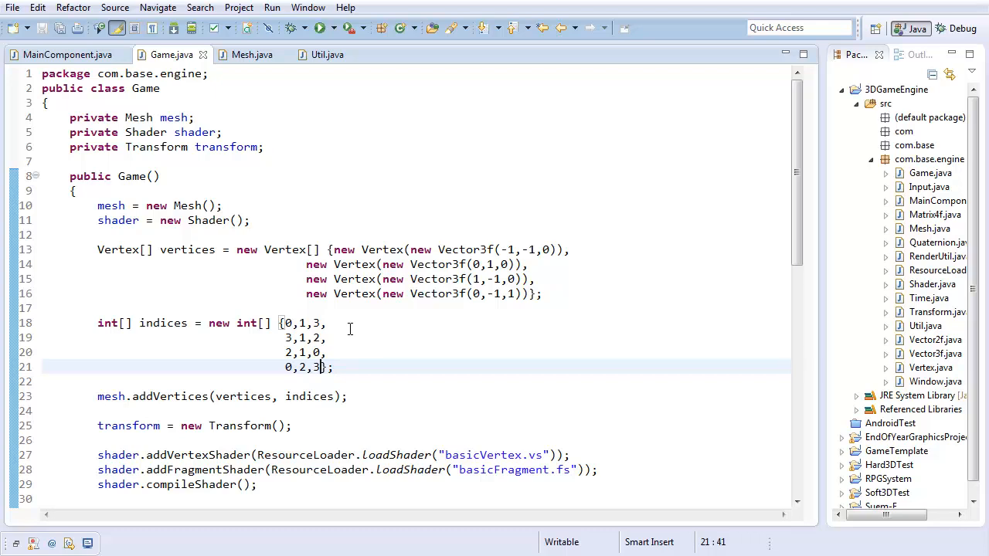
pyautogui.click(349, 352)
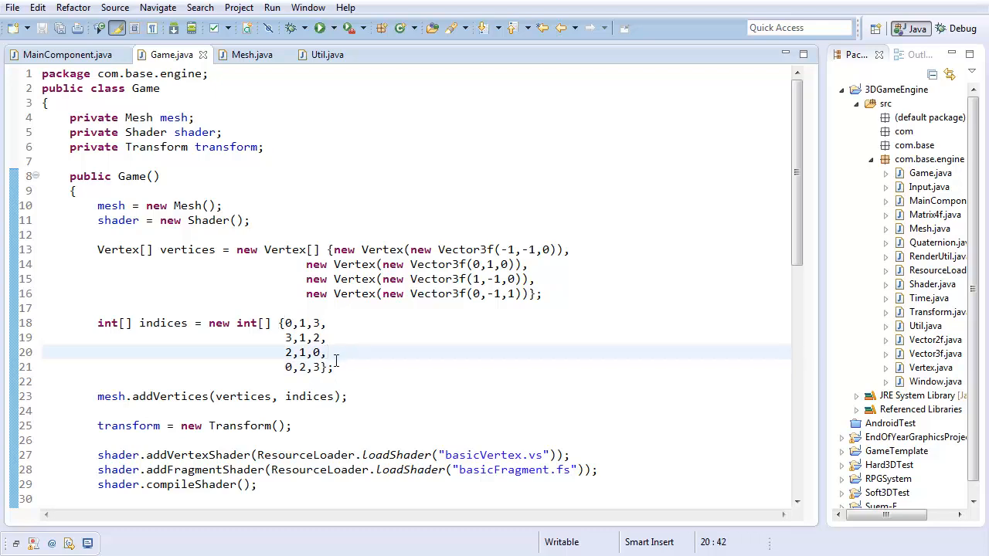
# Run MainComponent to render the pyramid mesh in the 3D Engine window.
pyautogui.click(340, 380)
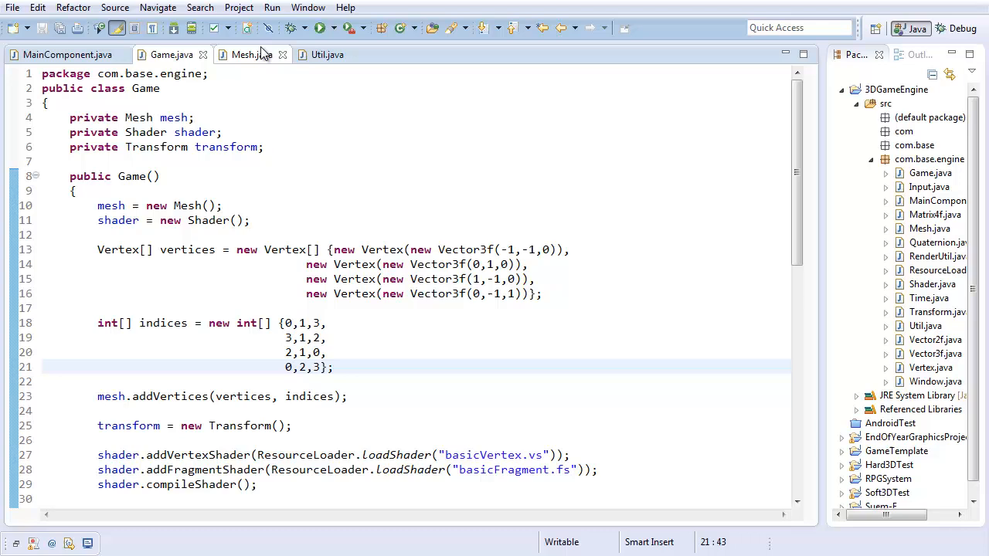
pyautogui.click(320, 27)
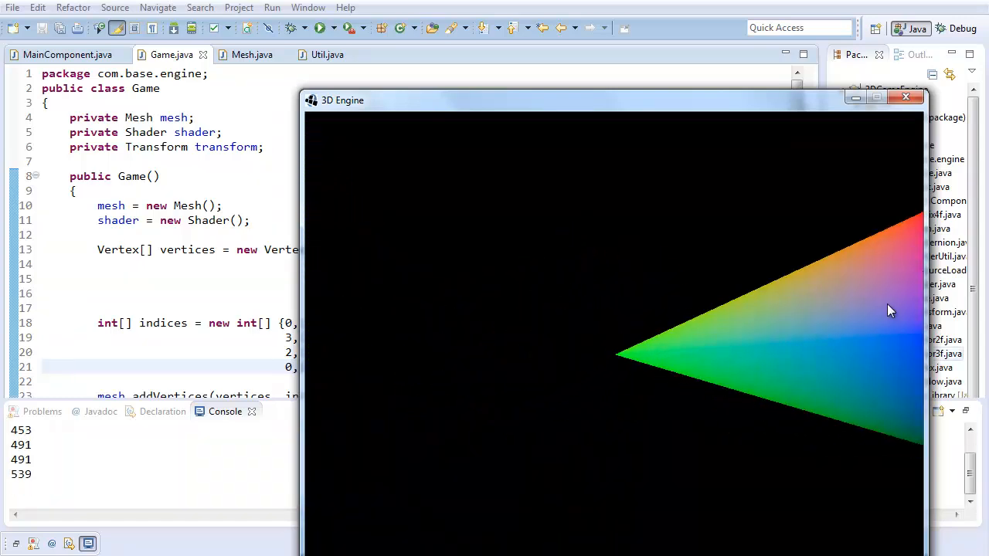
# Close the 3D Engine window and return to Game.java's input method.
pyautogui.click(905, 96)
pyautogui.click(380, 225)
pyautogui.scroll(-9, 379, 226)
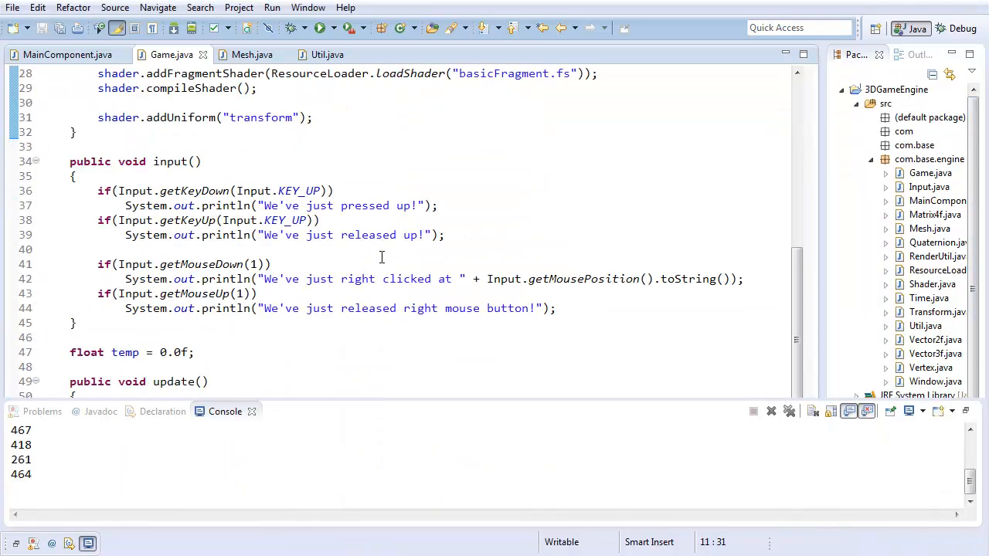
pyautogui.scroll(3, 379, 258)
pyautogui.click(368, 323)
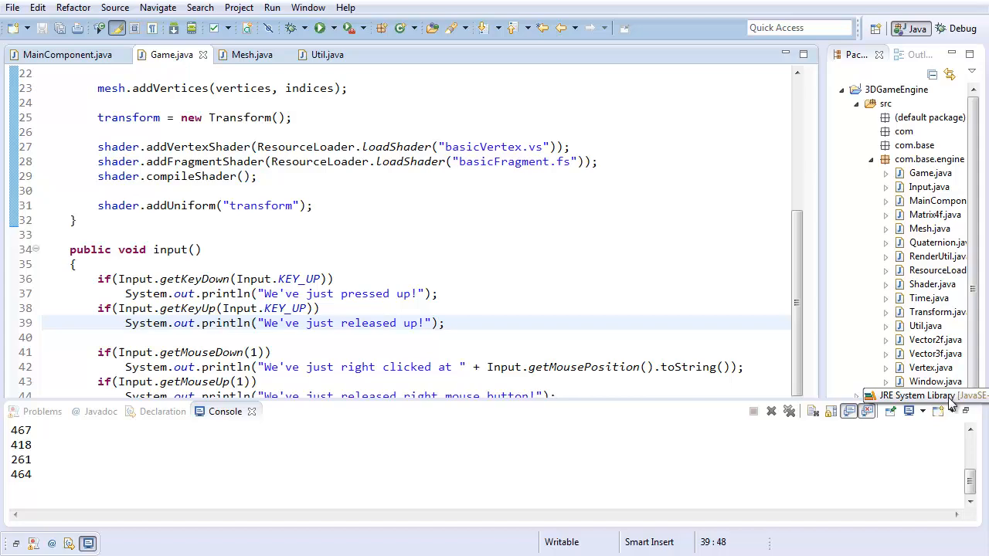
pyautogui.click(310, 250)
pyautogui.scroll(-4, 310, 250)
pyautogui.scroll(-2, 309, 249)
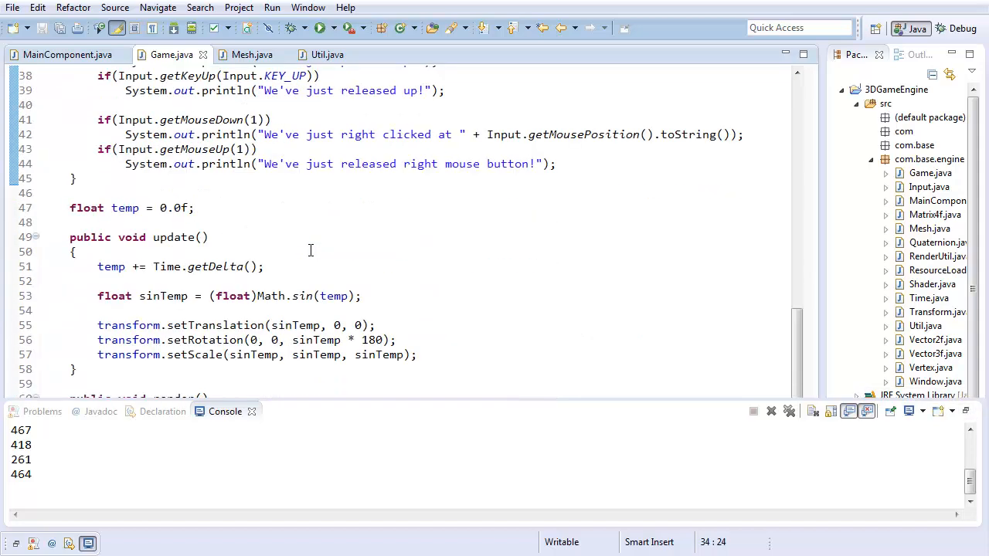
pyautogui.scroll(8, 309, 250)
pyautogui.scroll(-4, 310, 250)
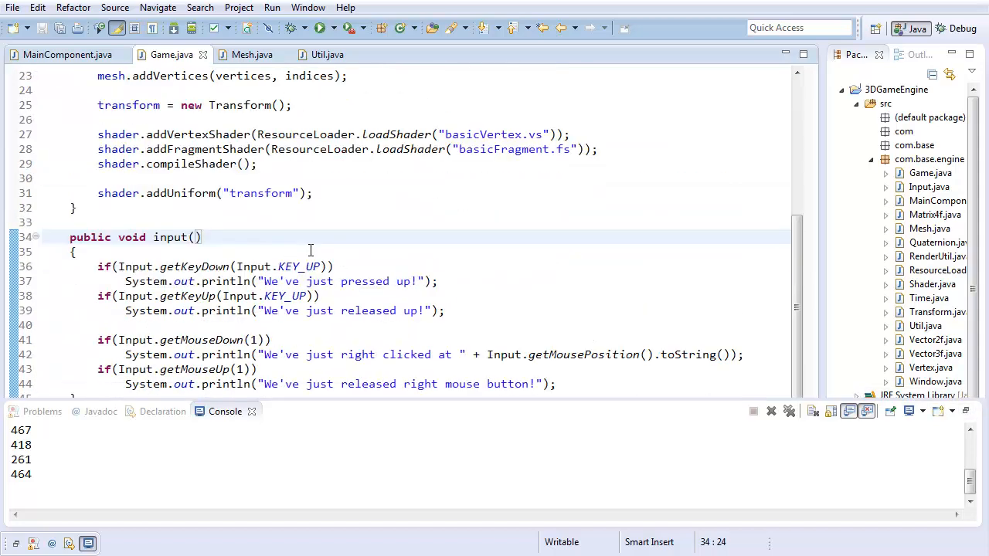
pyautogui.scroll(5, 309, 250)
pyautogui.scroll(2, 310, 250)
pyautogui.scroll(-4, 310, 249)
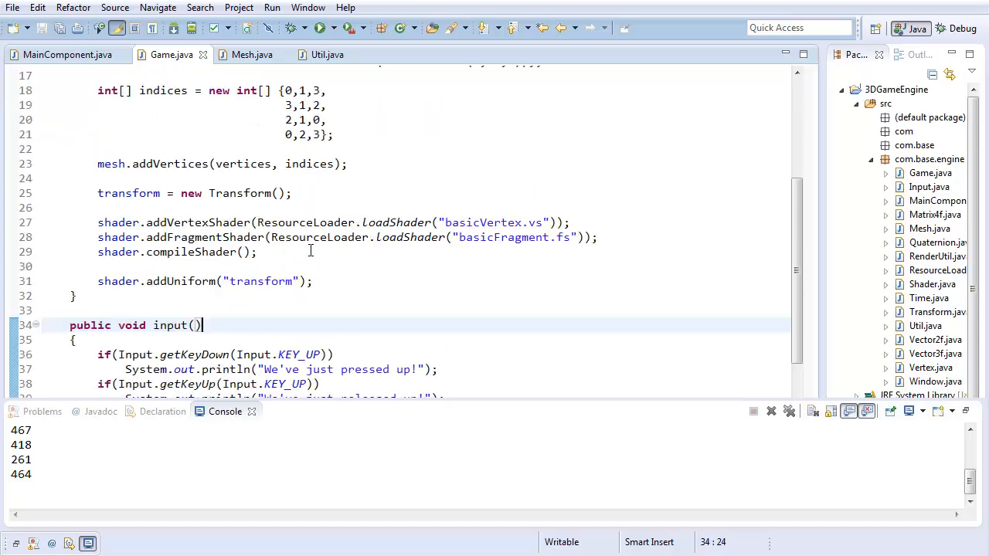
pyautogui.scroll(-7, 310, 250)
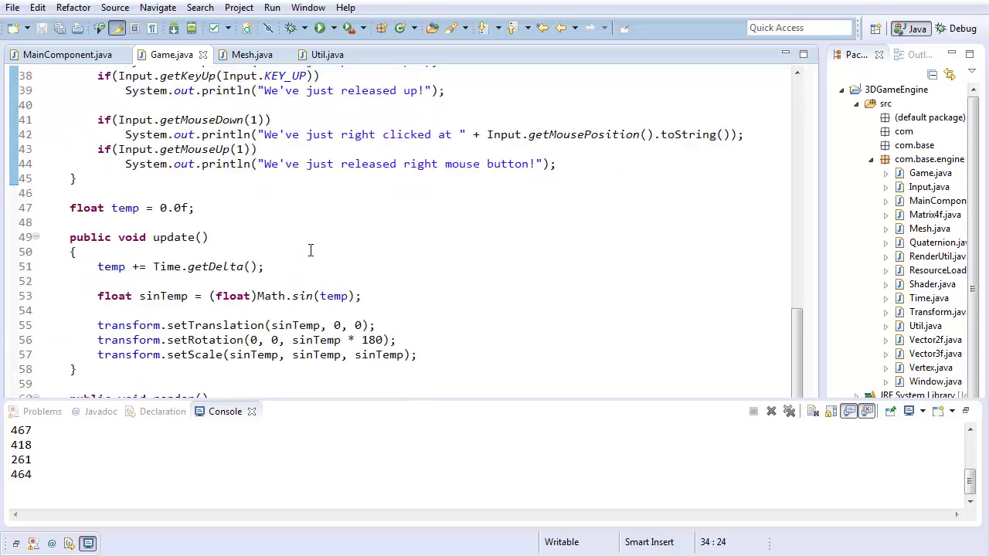
# Copy sinTemp * 180 over the second setRotation argument so Y and Z both rotate.
pyautogui.click(479, 340)
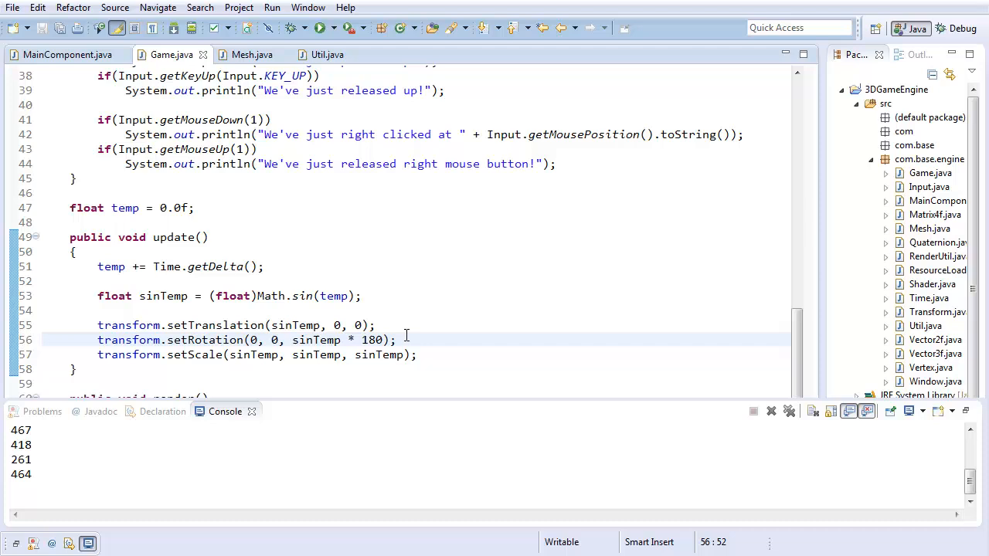
pyautogui.moveTo(292, 340); pyautogui.dragTo(383, 340)
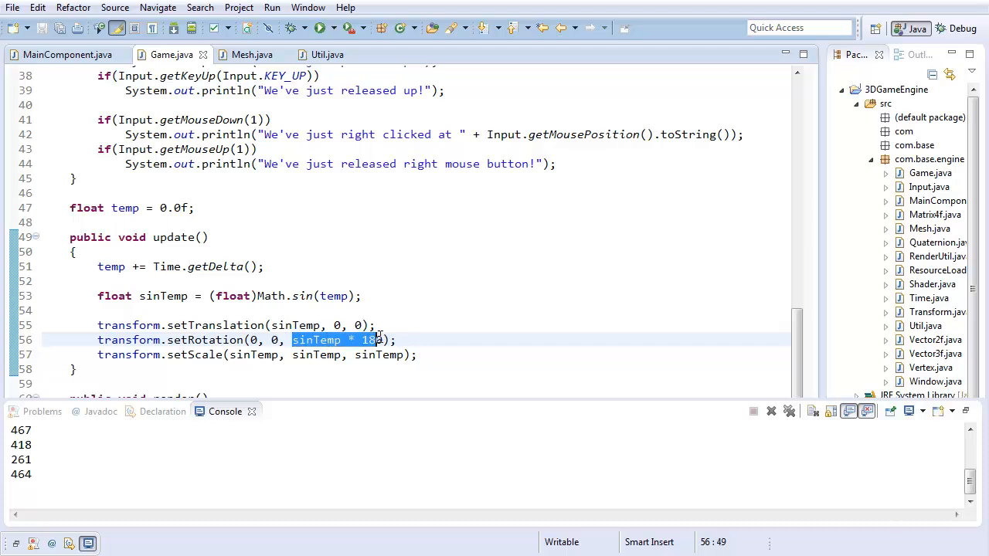
pyautogui.click(278, 340)
pyautogui.press('BackSpace')
pyautogui.write('sinTemp * 180')
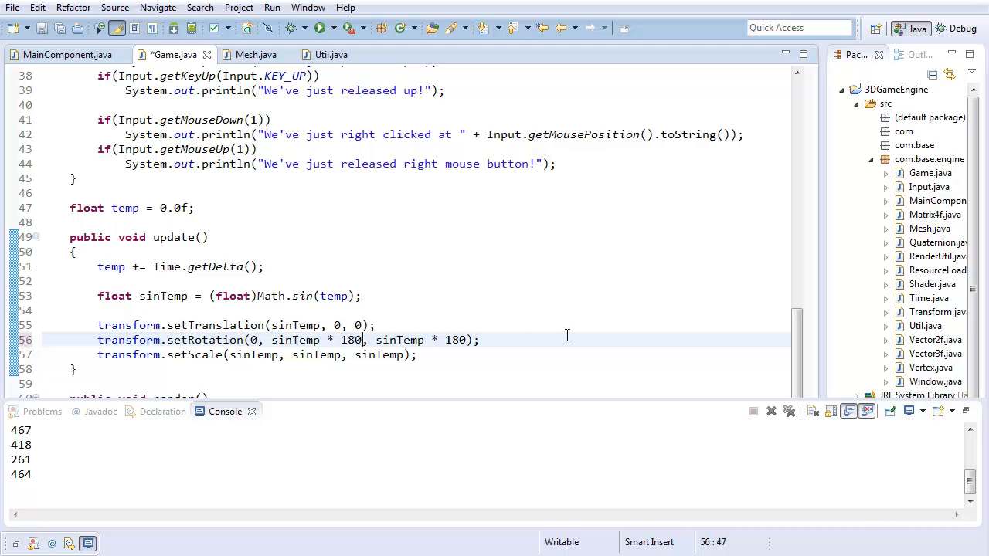
# Rerun with Y-only rotation by sinTemp * 180 and move the 3D Engine window left.
pyautogui.click(320, 29)
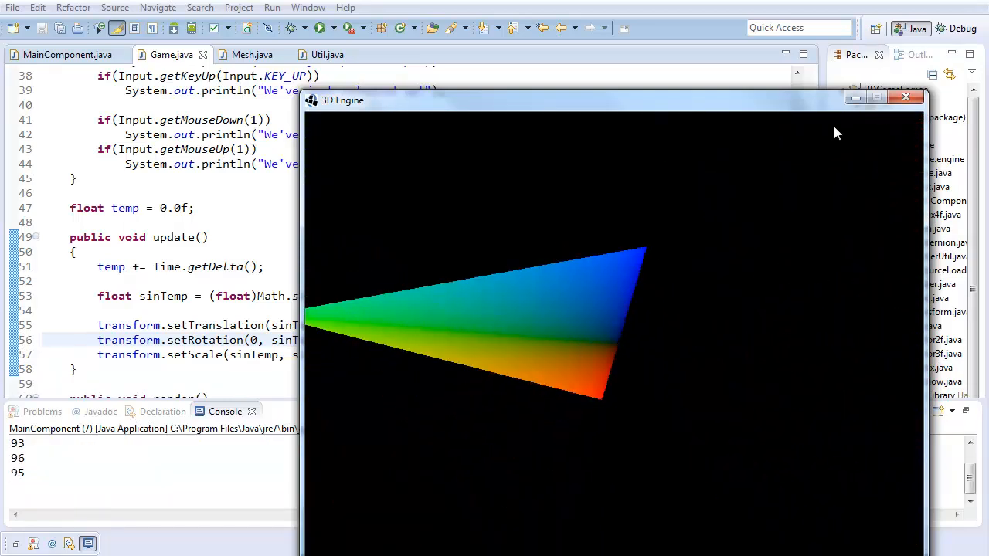
pyautogui.click(905, 97)
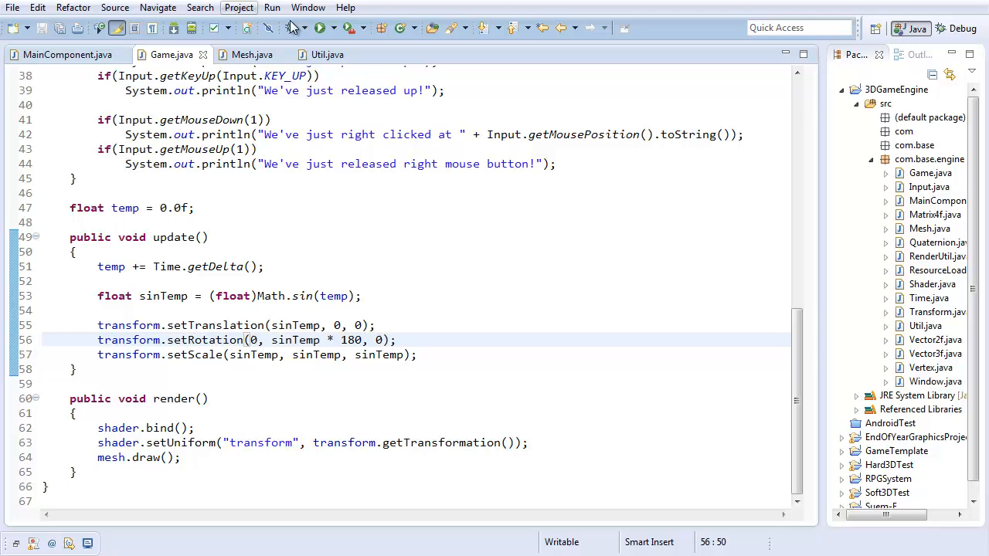
pyautogui.click(321, 28)
pyautogui.moveTo(552, 108); pyautogui.dragTo(472, 71)
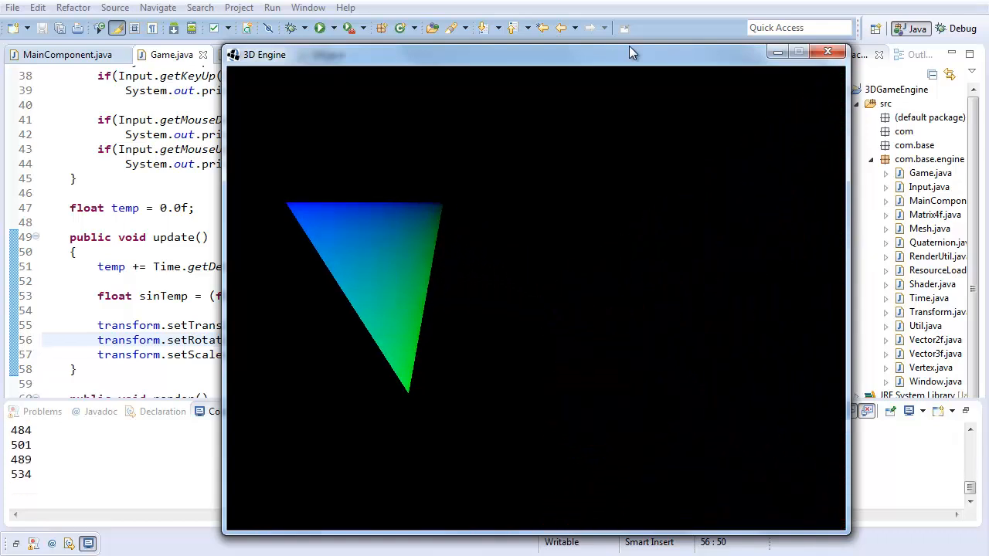
# Rerun with the setScale line commented out and move the 3D Engine window left and up.
pyautogui.click(828, 51)
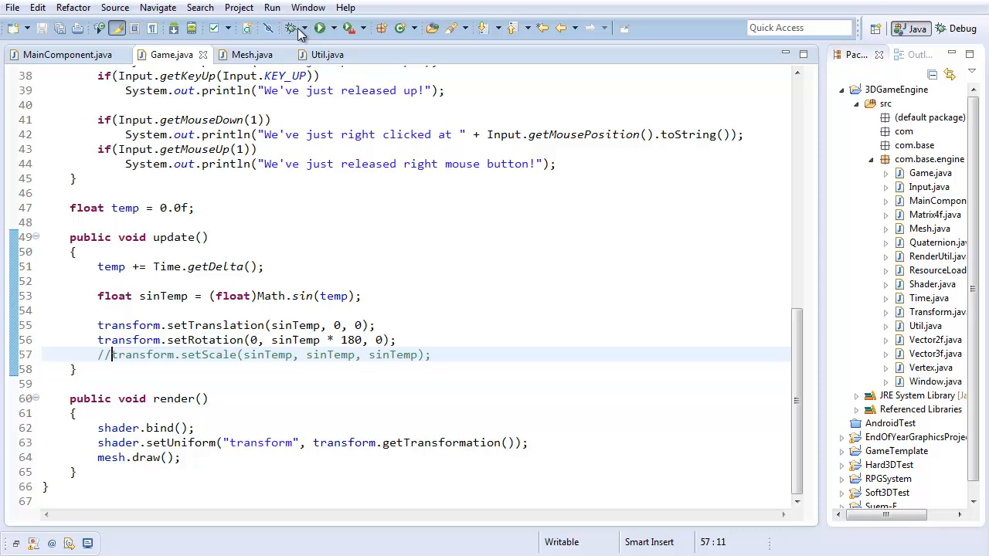
pyautogui.click(321, 29)
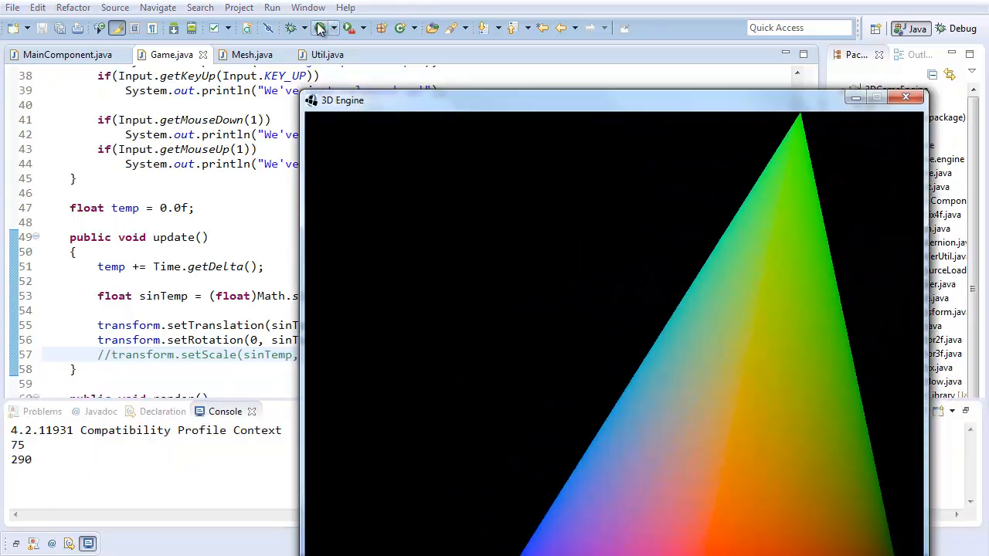
pyautogui.moveTo(456, 101); pyautogui.dragTo(277, 60)
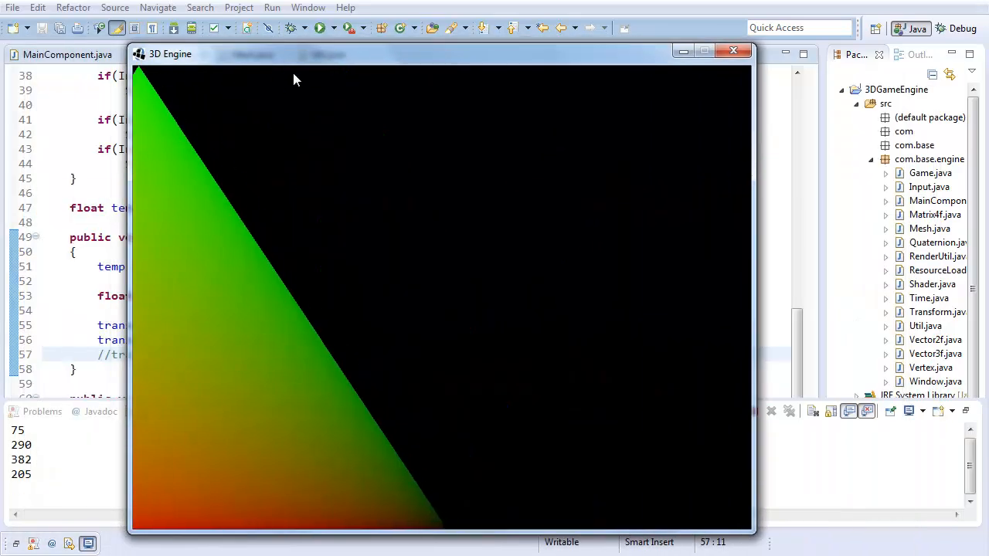